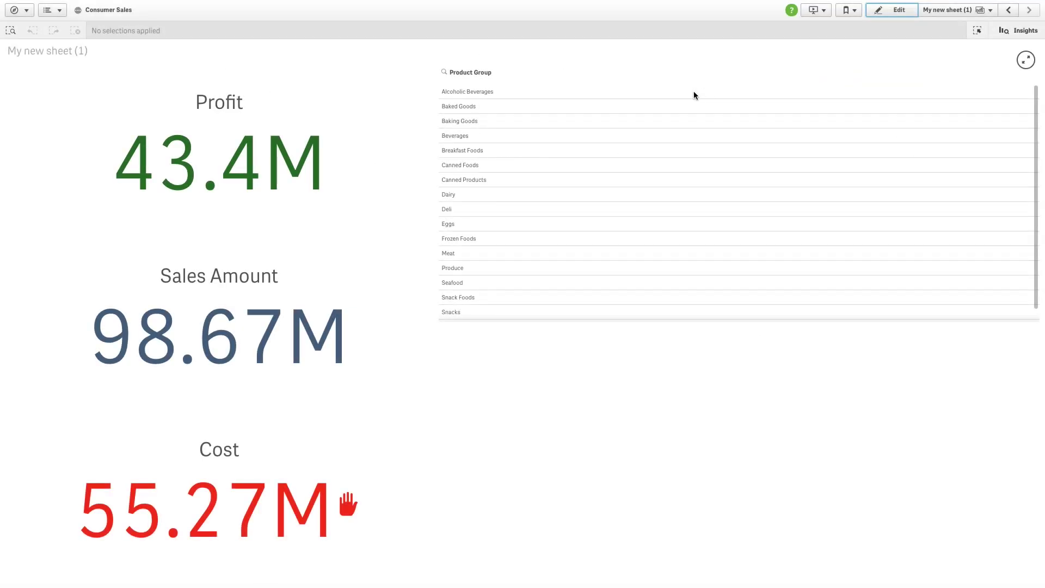
Drag-select the 12 Product Groups from Alcoholic Beverages down to Meat in the filter pane
click(695, 95)
drag(695, 96, 694, 139)
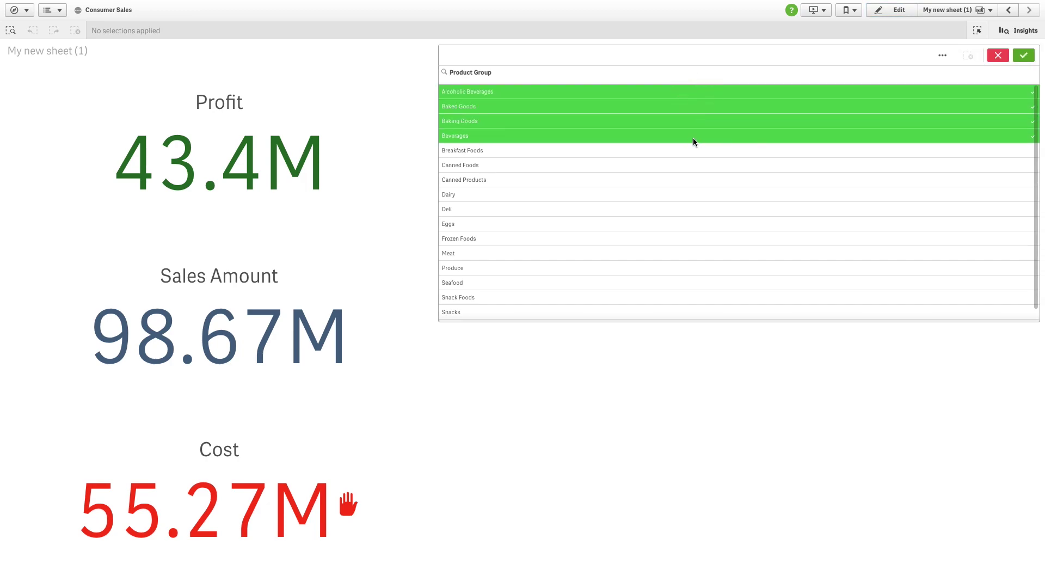
drag(473, 153, 482, 260)
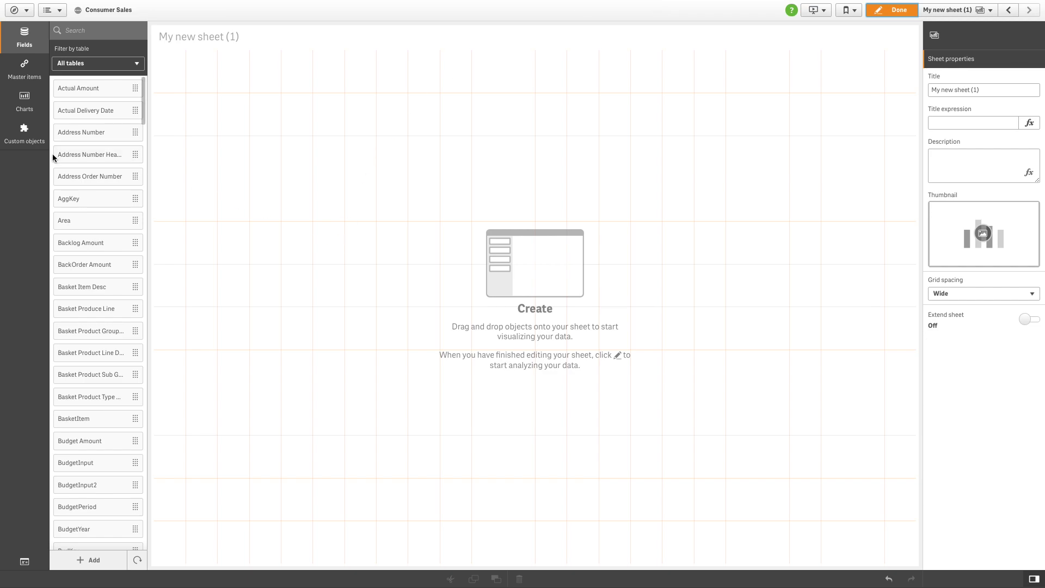
Drag a KPI onto the sheet and shrink it to a small top-left tile
click(24, 100)
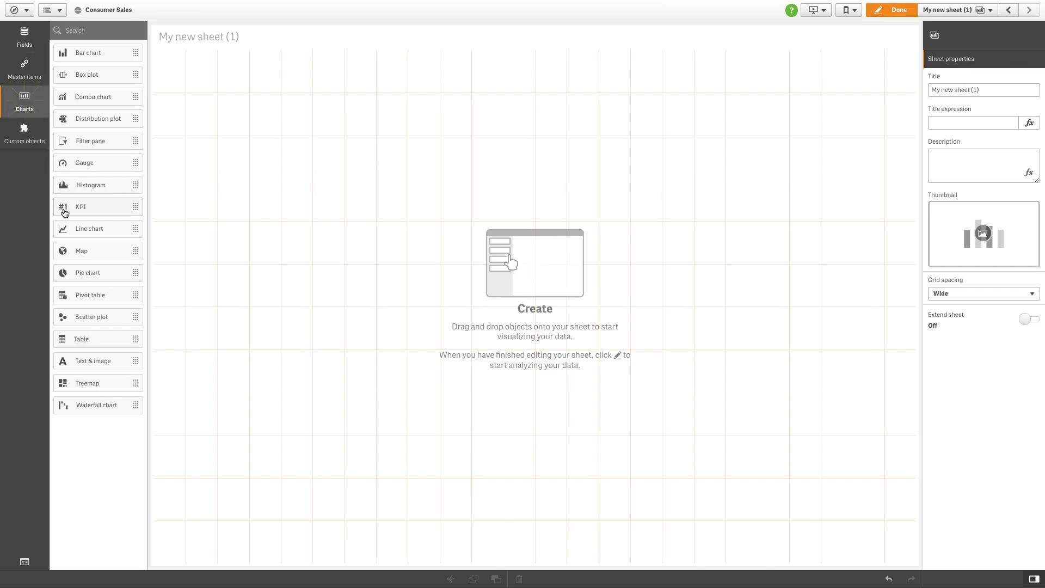
drag(81, 208, 220, 146)
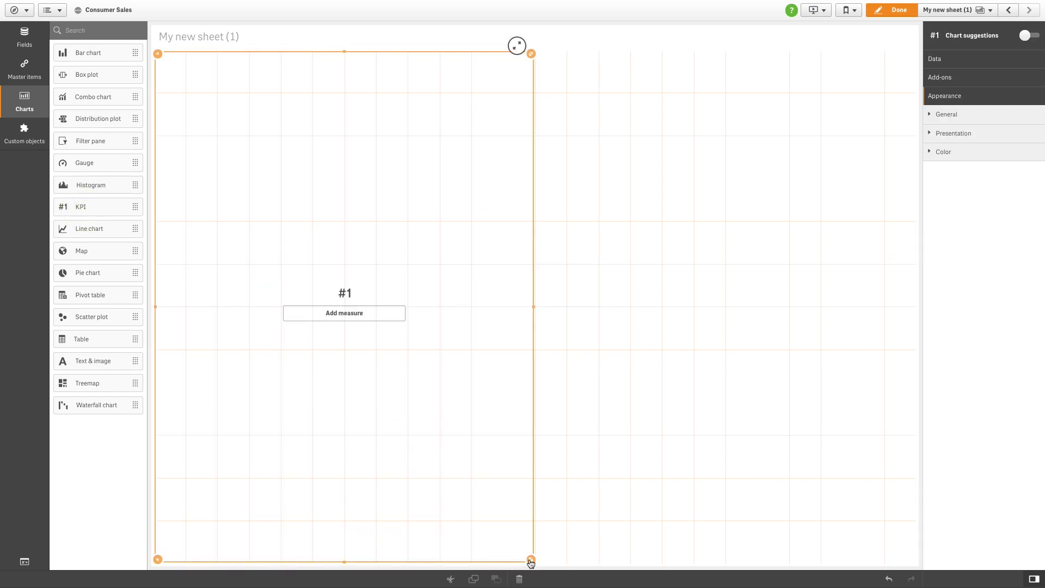
drag(531, 561, 460, 241)
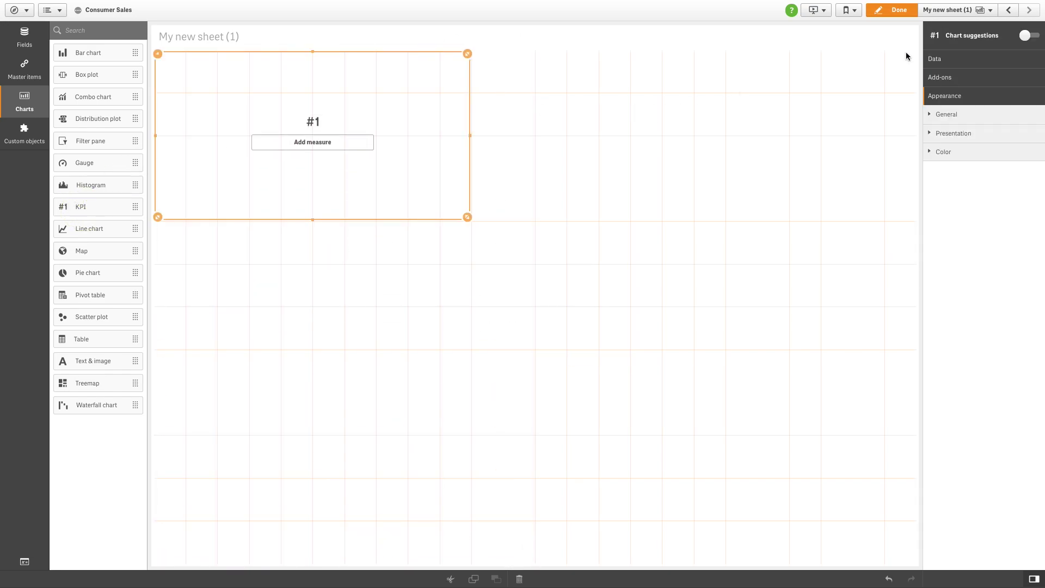
Start adding a measure to the KPI in the expression editor
click(938, 60)
click(958, 104)
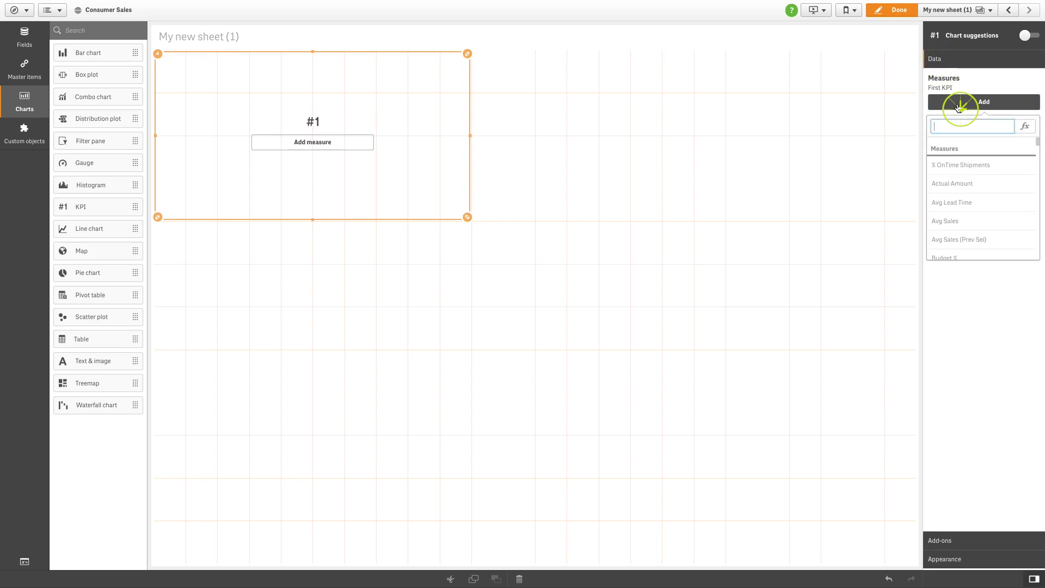
click(1024, 131)
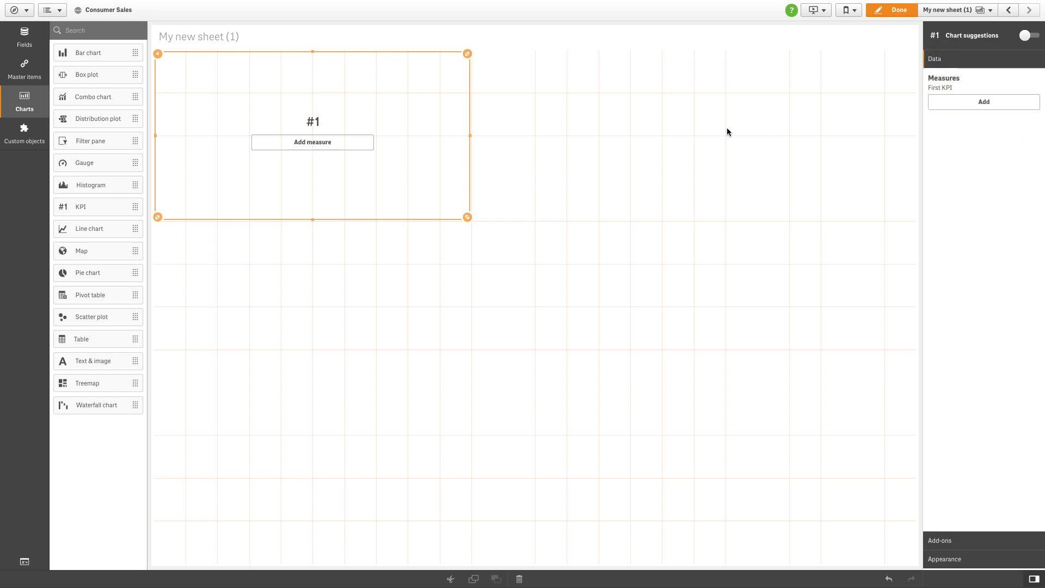
Enter and apply the expression Sum([Sales Amount]) - Sum([Sales Cost Amount])
text(Su)
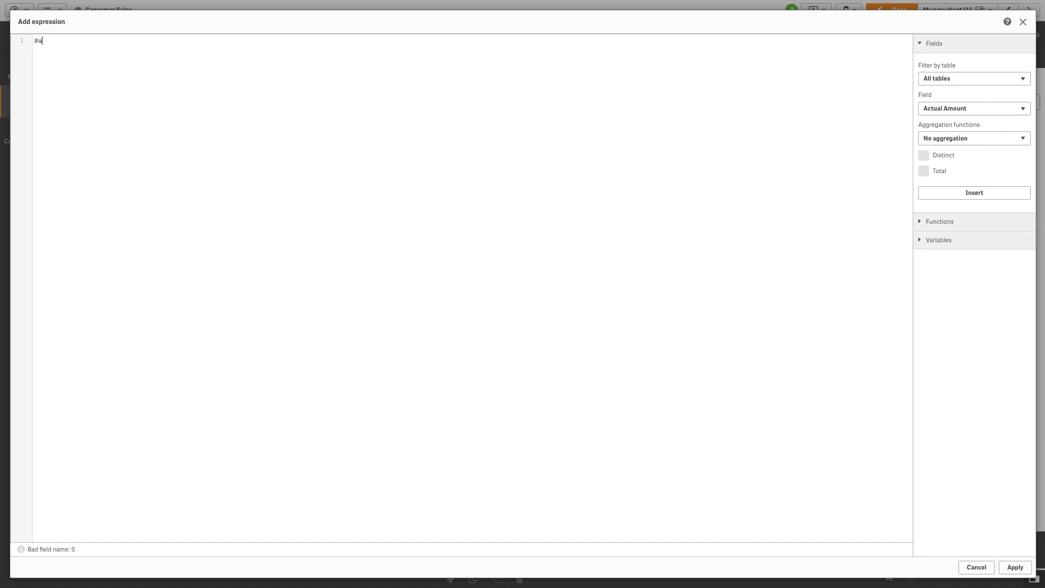
text(m ([Sales)
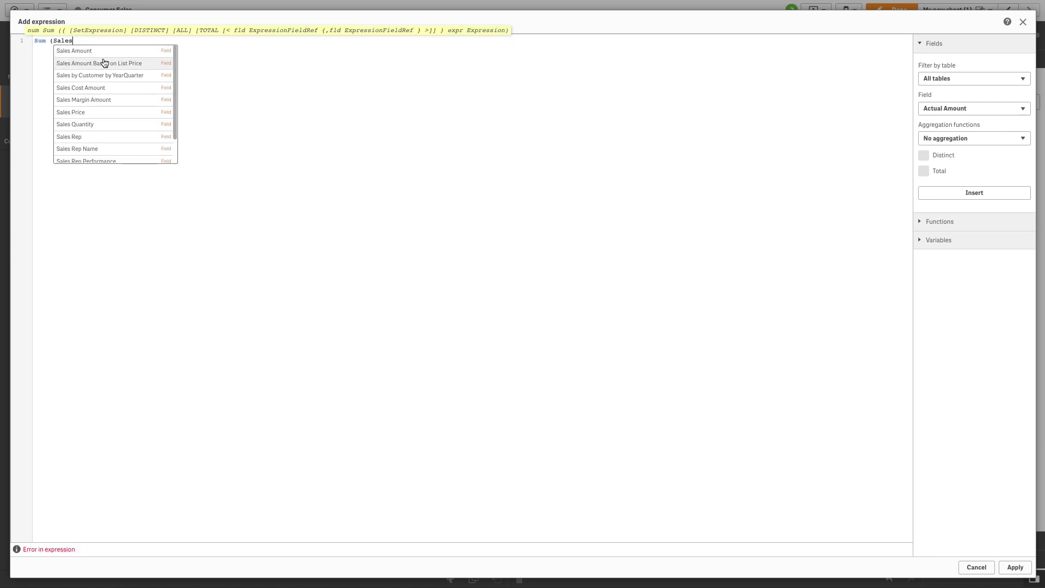
click(95, 52)
text() - Sum)
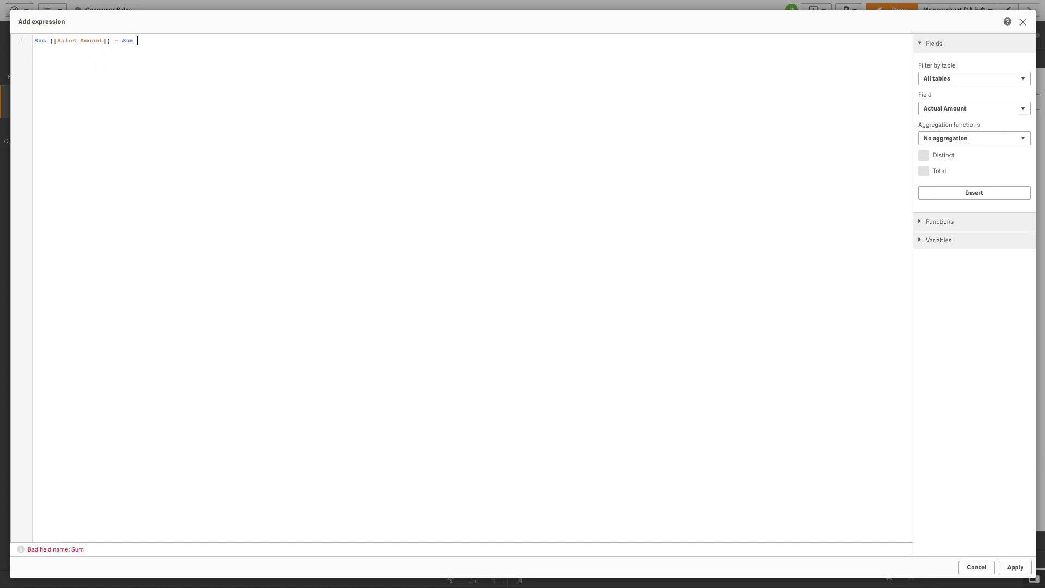
text( ([S)
click(149, 86)
click(1017, 566)
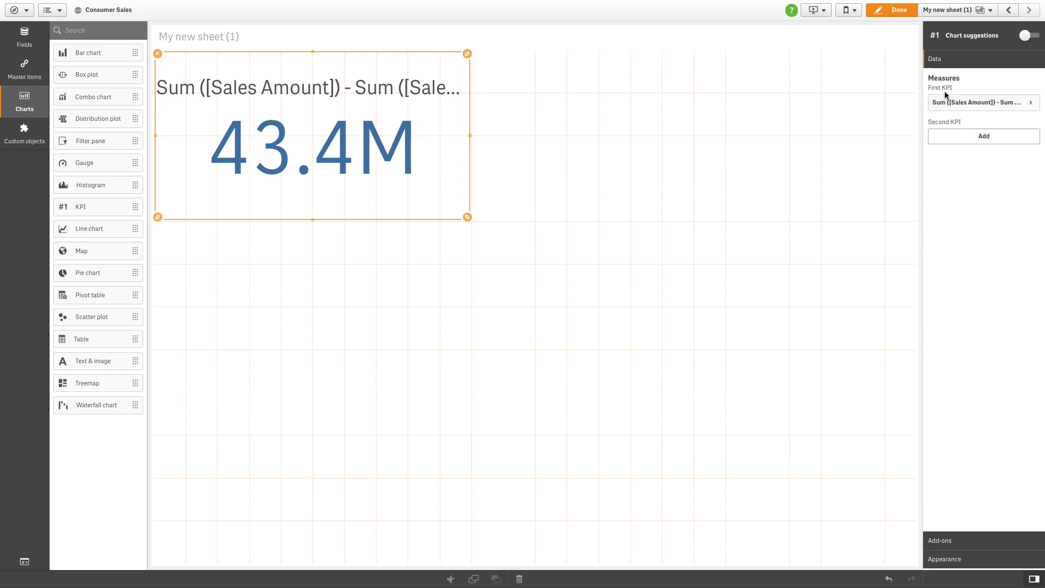
Label the KPI's measure Profit
click(954, 101)
click(958, 165)
text(Profit)
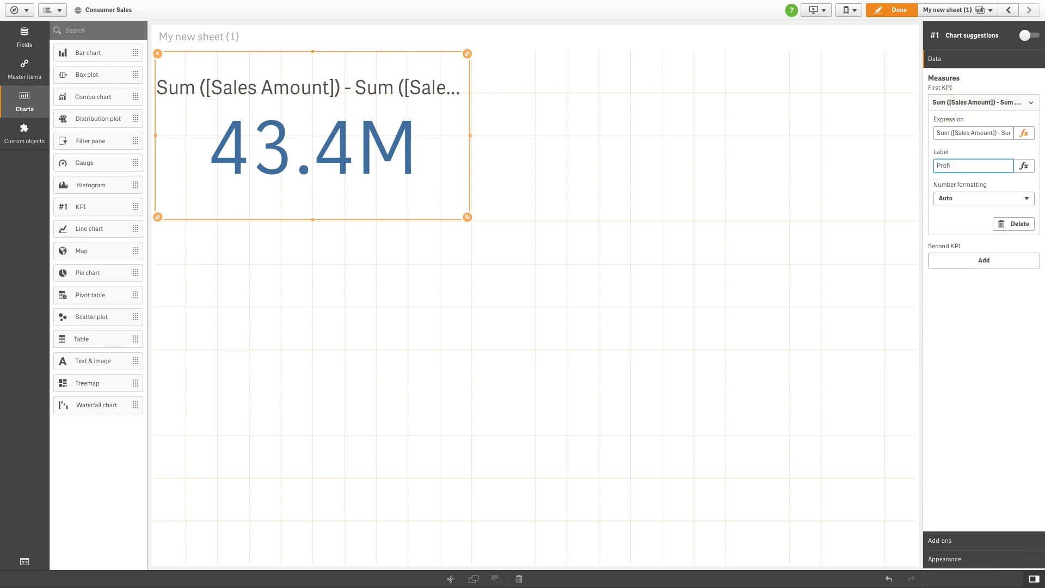
click(964, 567)
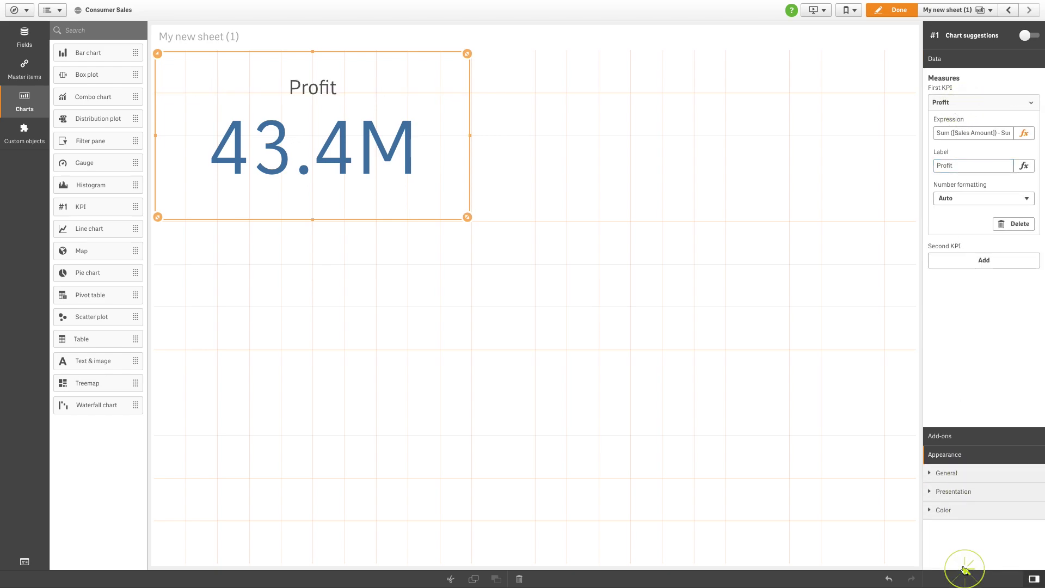
Turn on conditional colours with a first limit near 25.4M, colouring values below it red
click(953, 151)
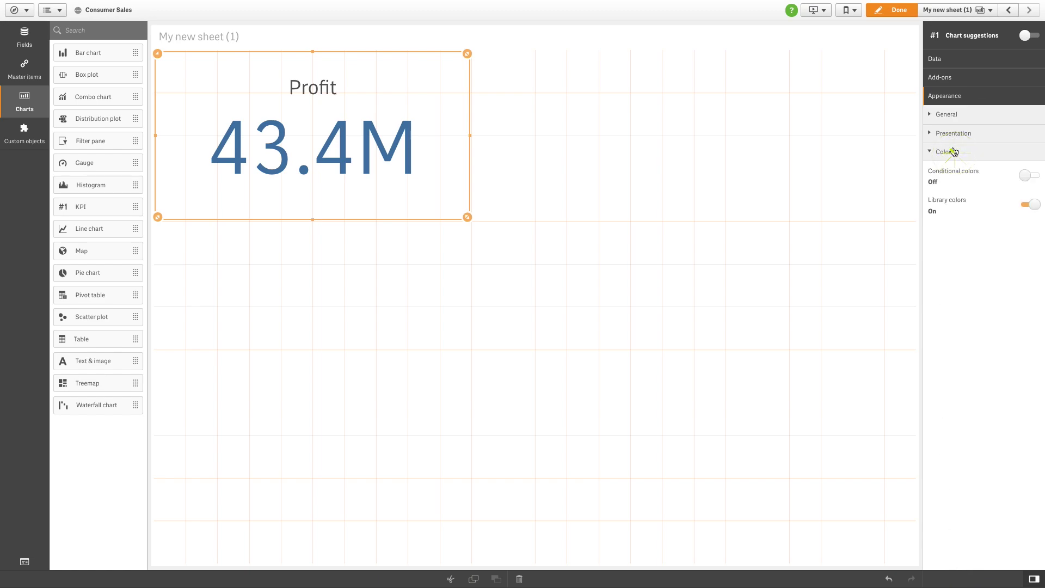
click(1027, 207)
click(1029, 176)
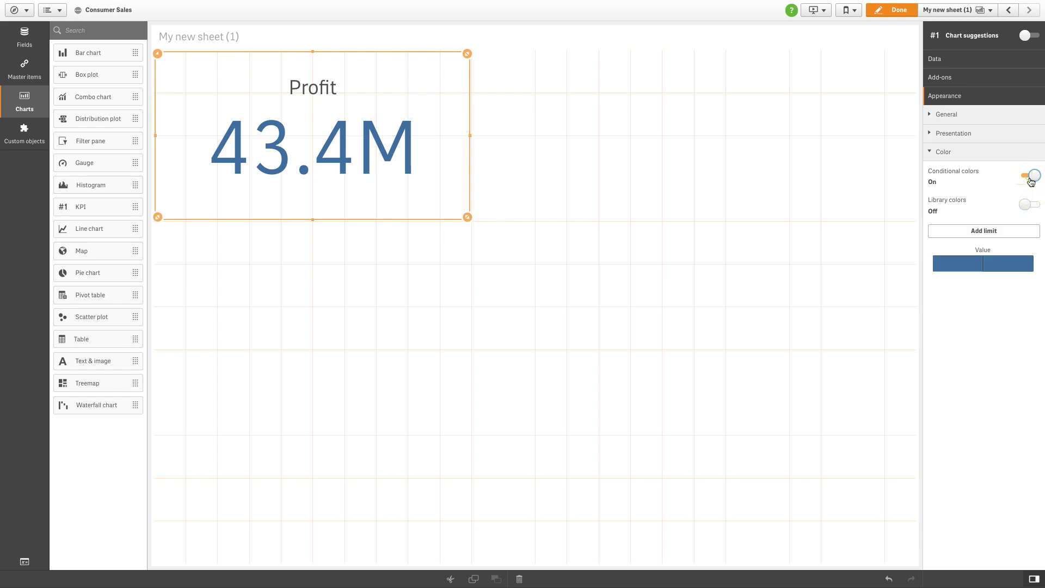
click(998, 232)
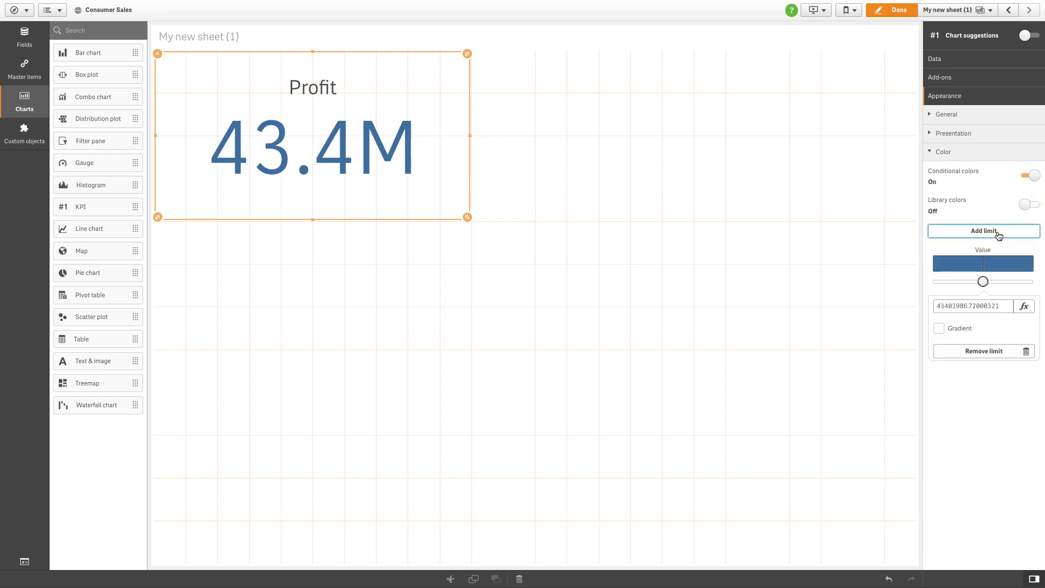
click(983, 282)
drag(957, 285, 942, 286)
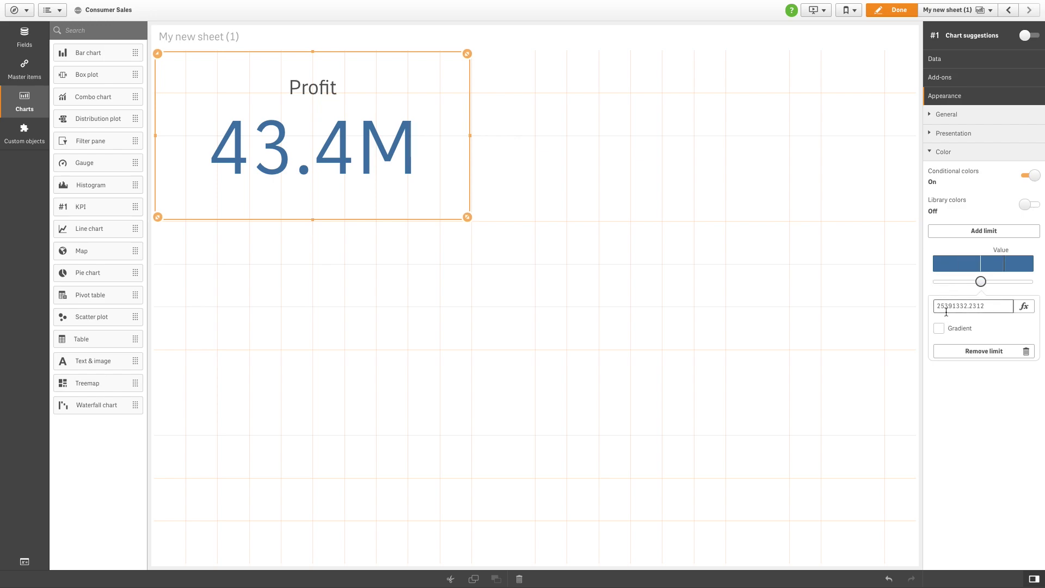
click(973, 273)
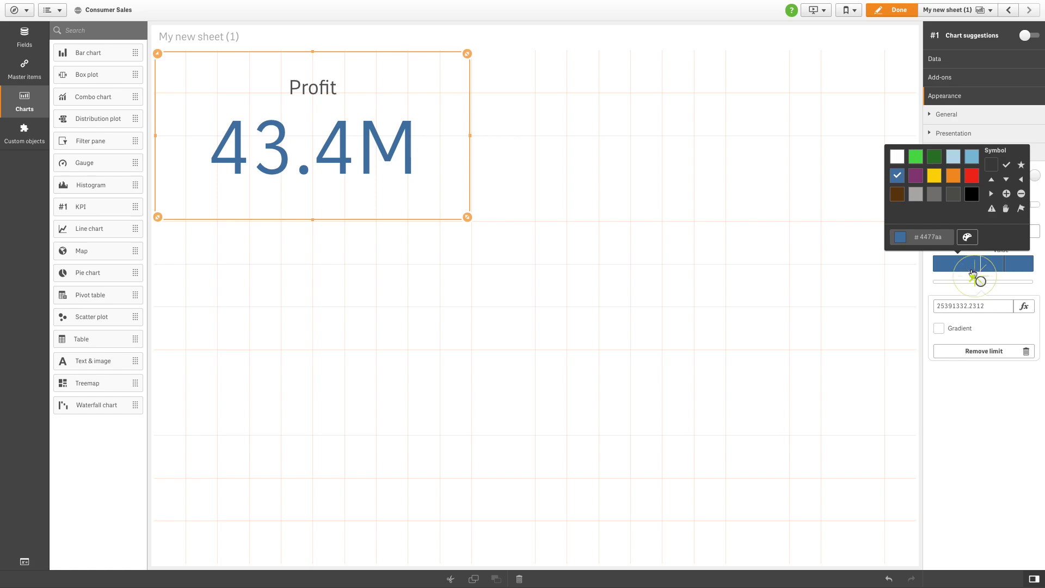
click(971, 176)
click(996, 270)
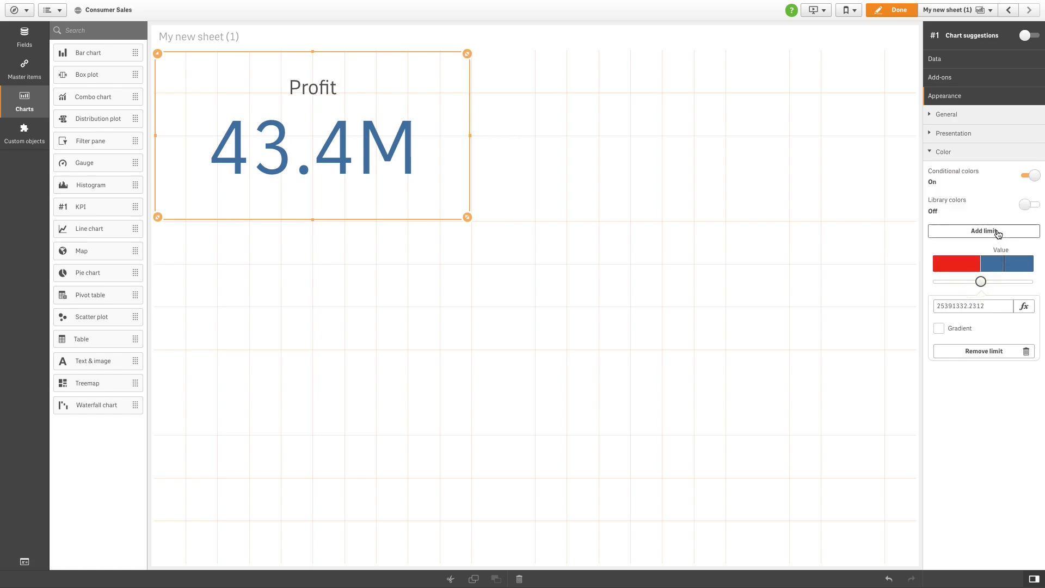
Add a second limit near 40.1M and colour values above it dark green
click(999, 233)
drag(1003, 282, 991, 289)
click(1019, 267)
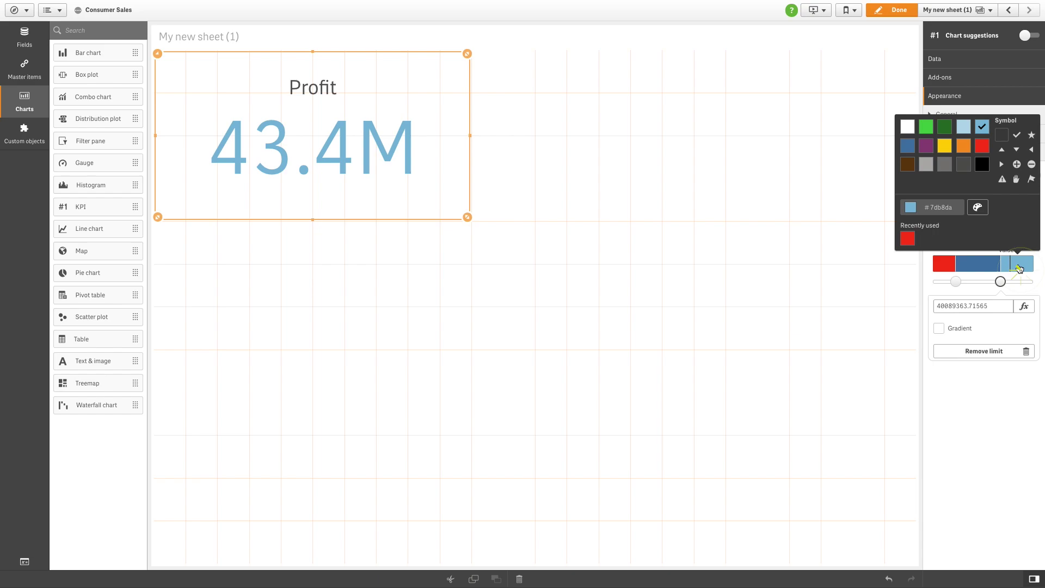
click(942, 136)
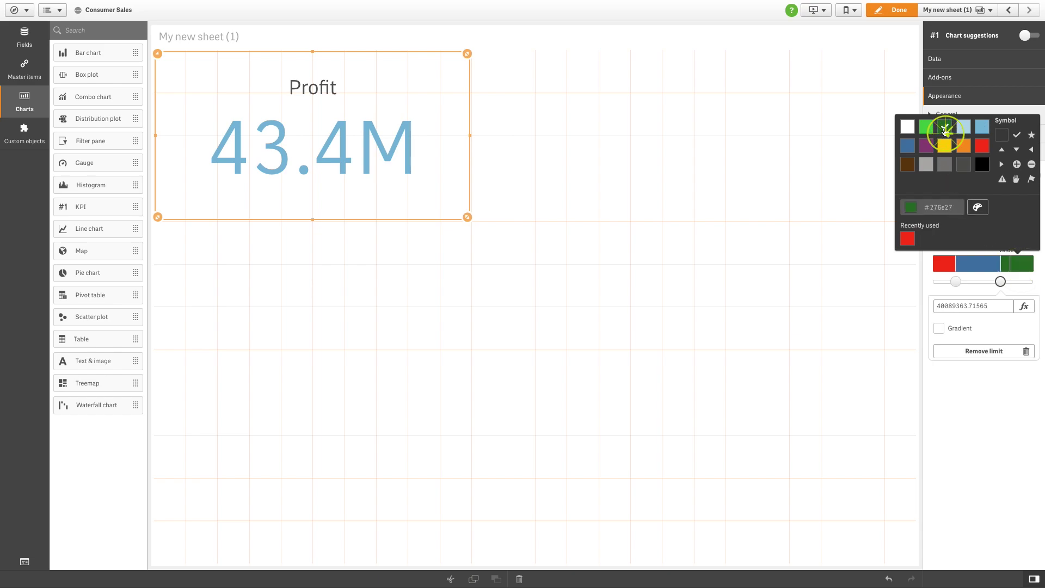
click(795, 230)
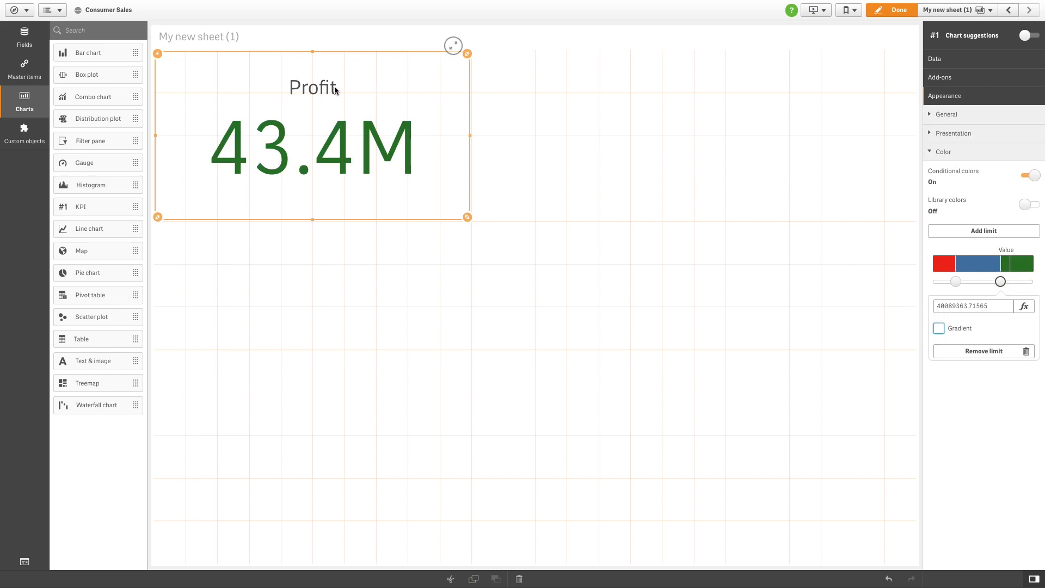
Search fields for 'Sales Am' and drop Sales Amount below Profit as a new KPI
click(17, 34)
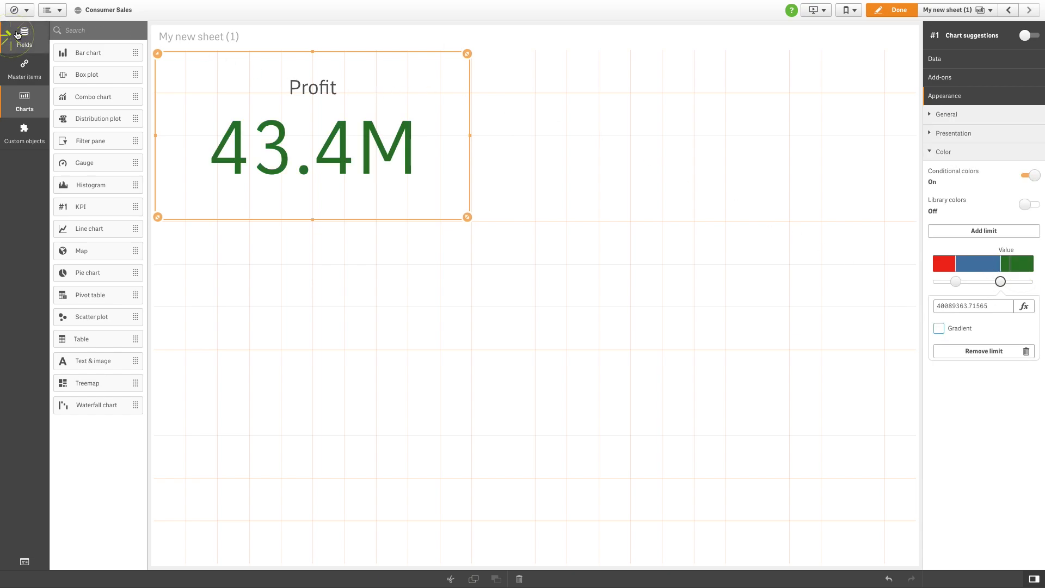
click(76, 31)
text(Sales Am)
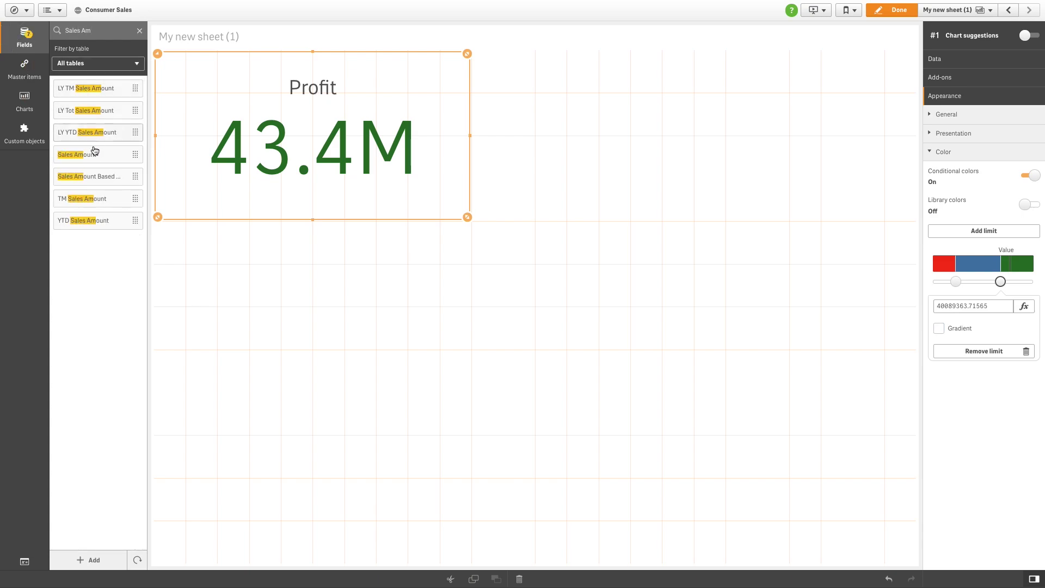
drag(95, 156, 457, 373)
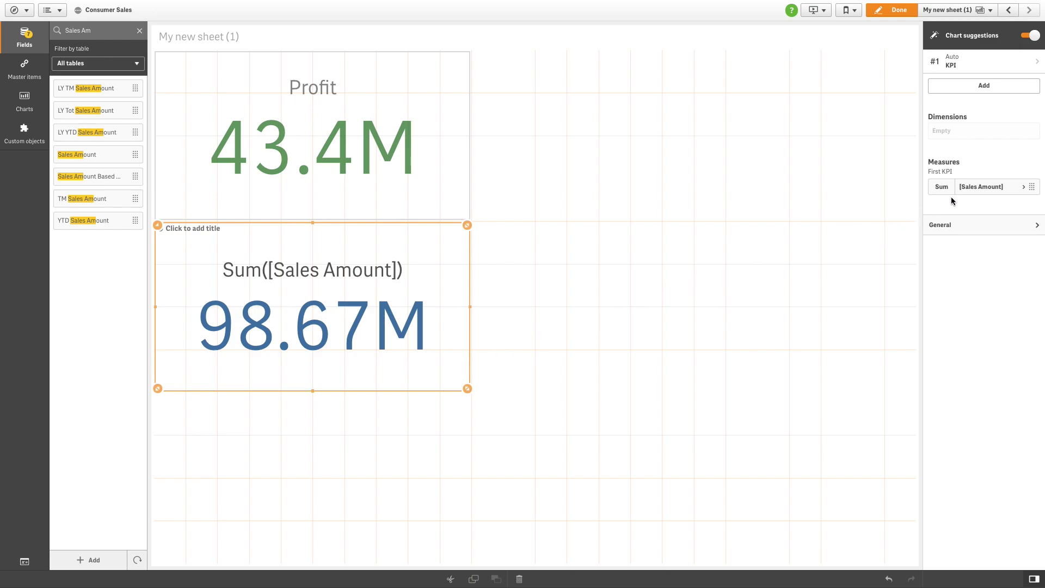
click(975, 187)
click(953, 249)
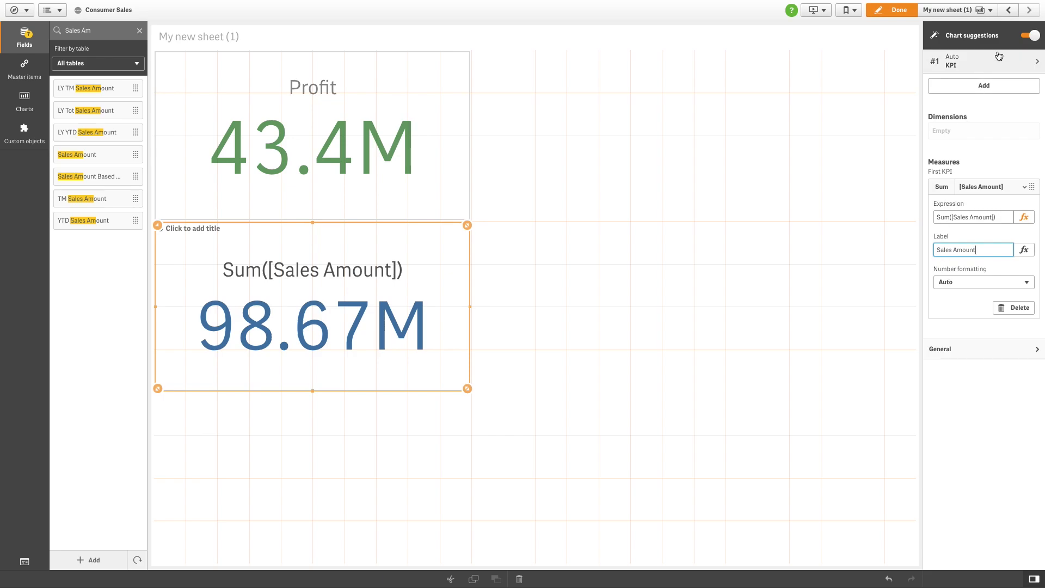
Turn on conditional colours with one limit, black below it and dark grey above
click(1029, 36)
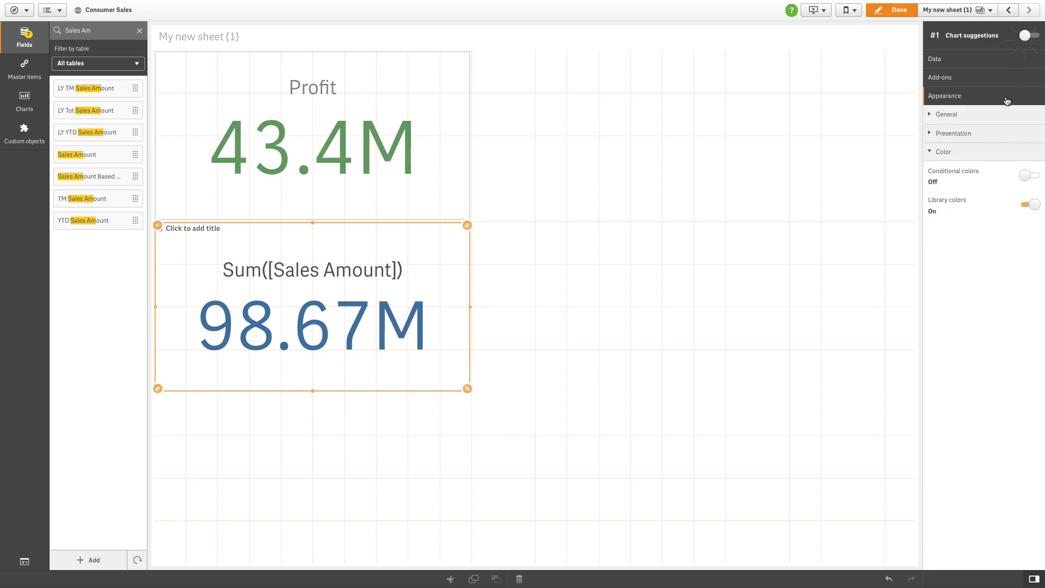
click(1028, 205)
click(1030, 176)
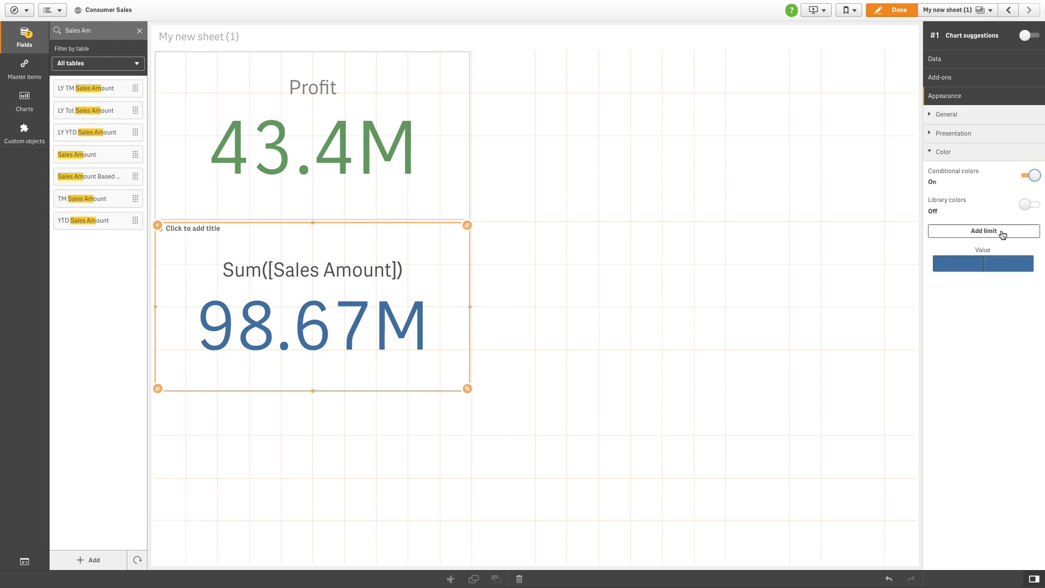
click(1003, 232)
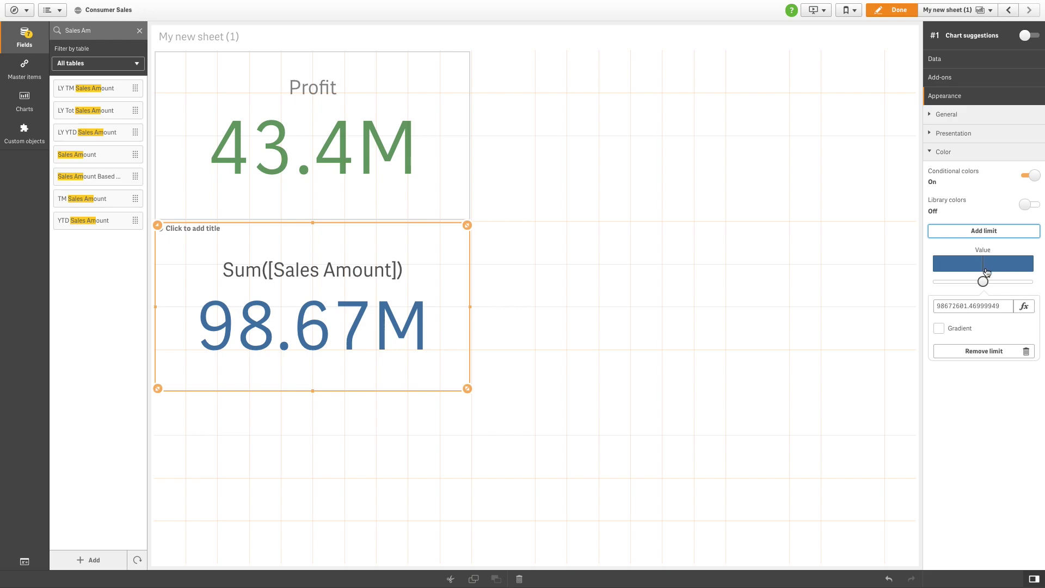
mouse_move(983, 282)
mouse_down()
mouse_move(966, 282)
mouse_move(980, 282)
mouse_up()
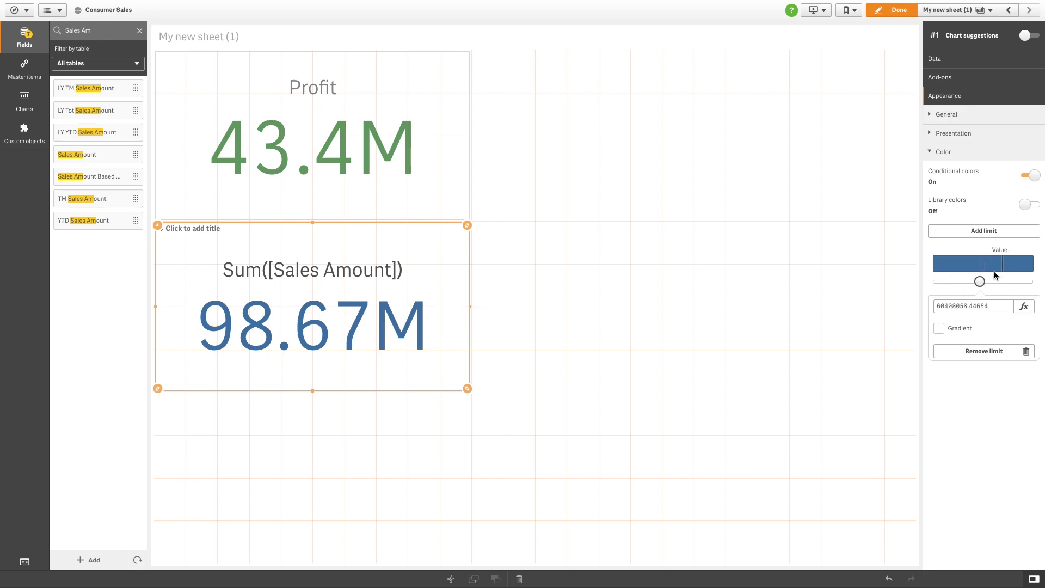
click(960, 272)
click(971, 165)
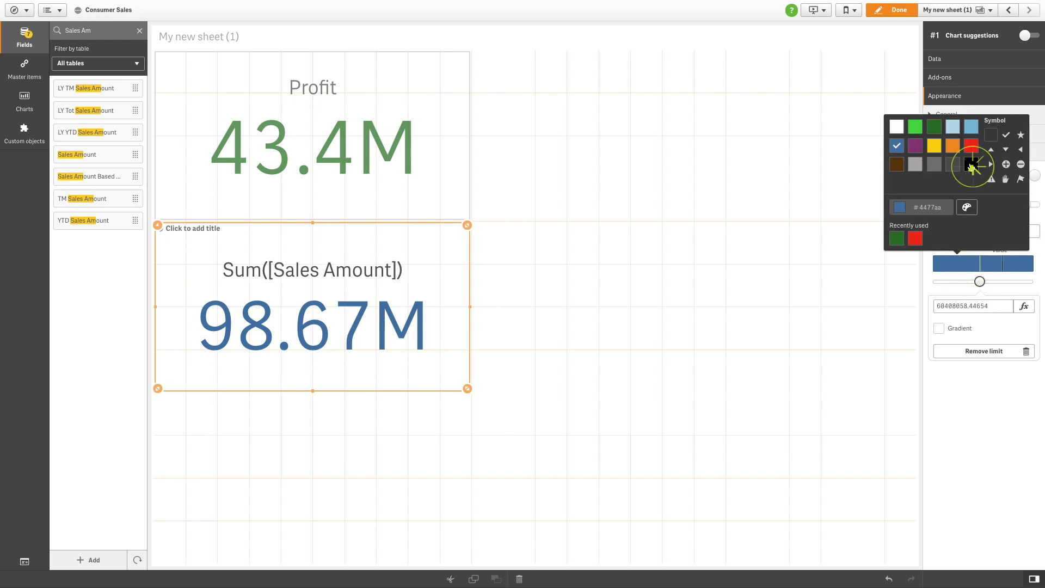
click(993, 274)
click(992, 274)
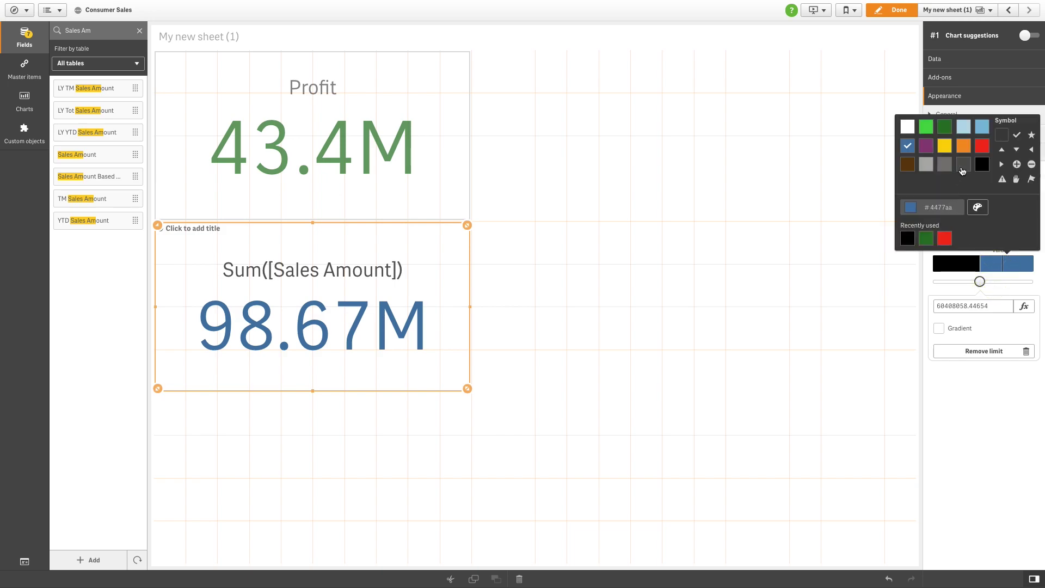
click(963, 163)
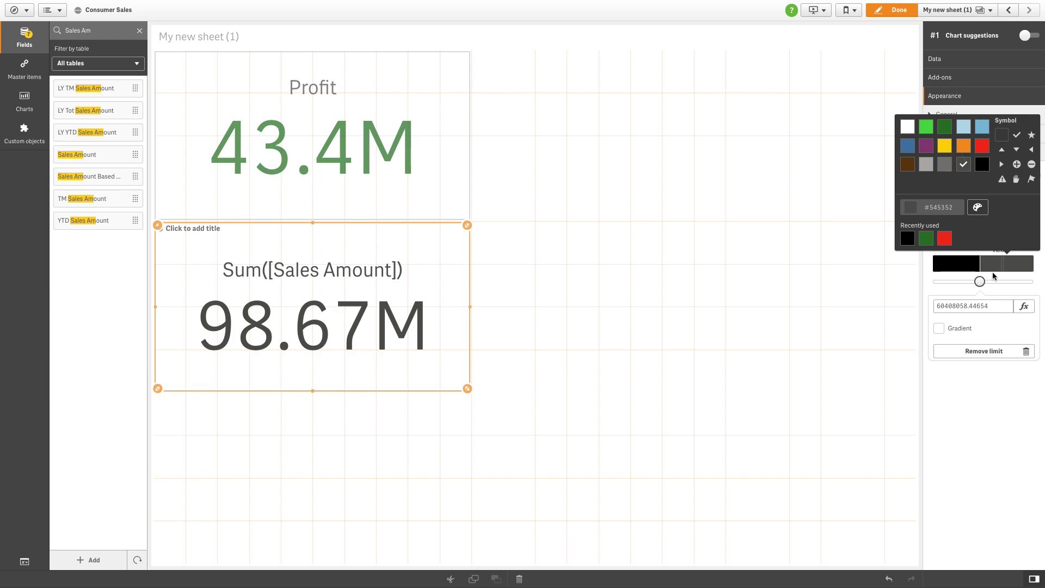
click(1002, 288)
Add a second limit near 80M and blend the colours as a gradient
click(1004, 236)
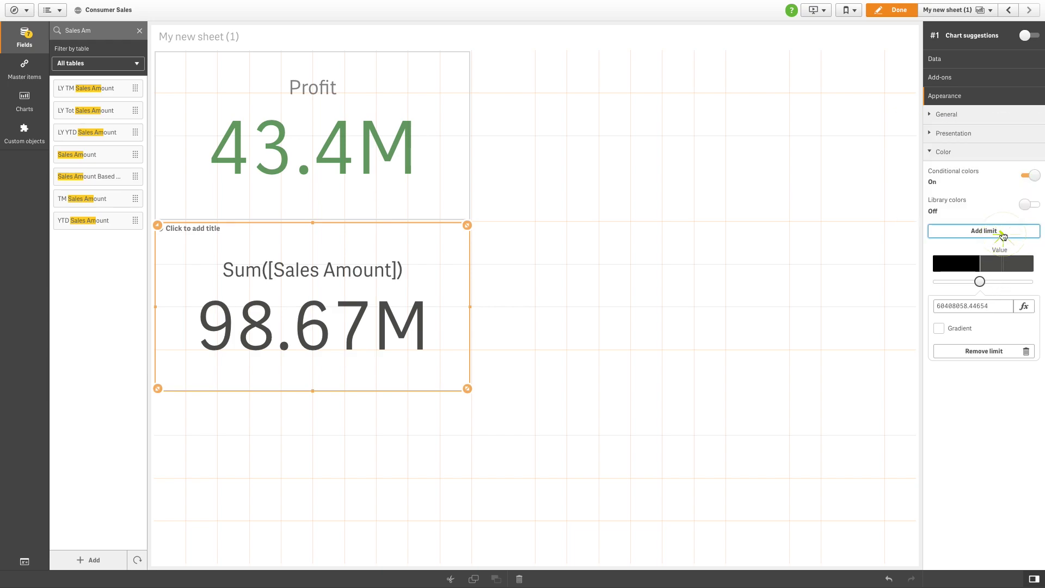
drag(1009, 280, 982, 284)
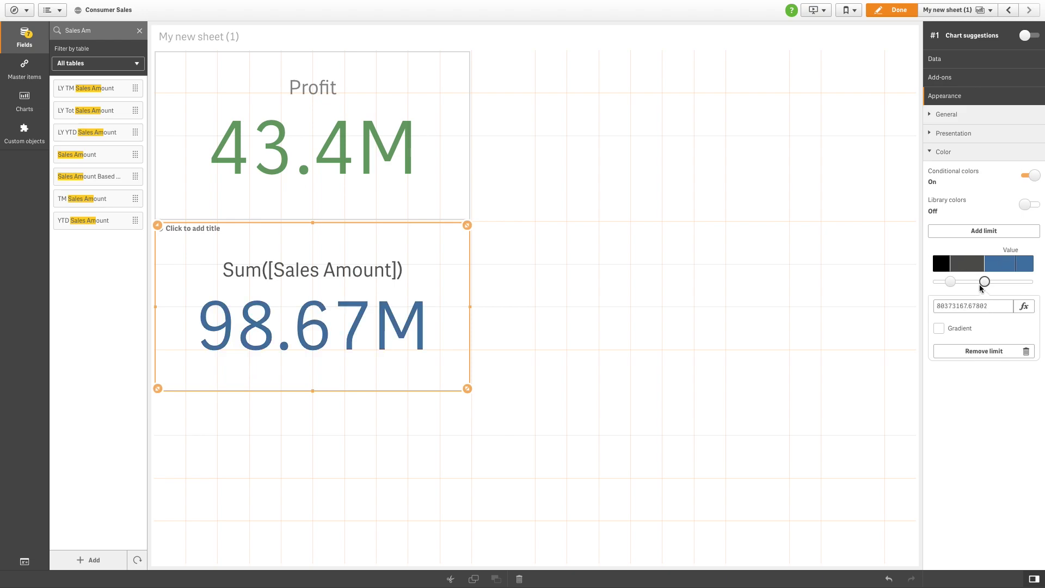
click(939, 328)
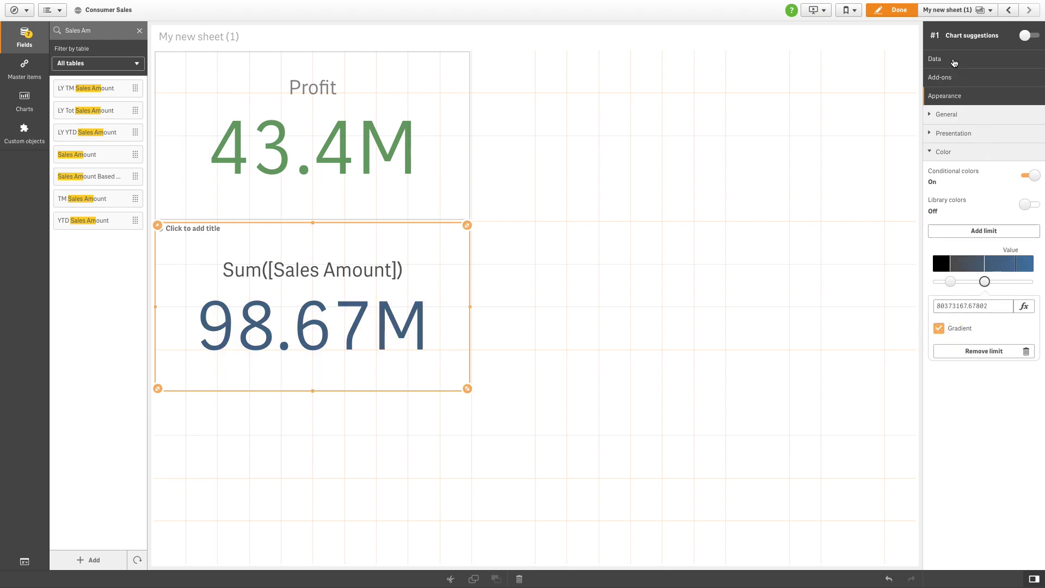
Label the measure Sales Amount, then search the fields for 'Cos'
click(954, 61)
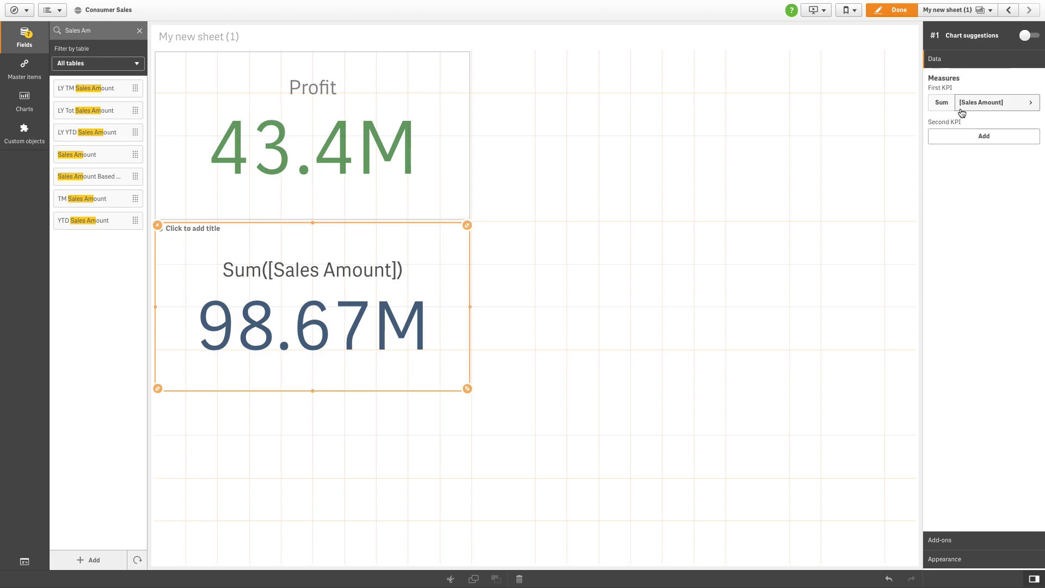
click(962, 109)
click(955, 163)
text(Sales A)
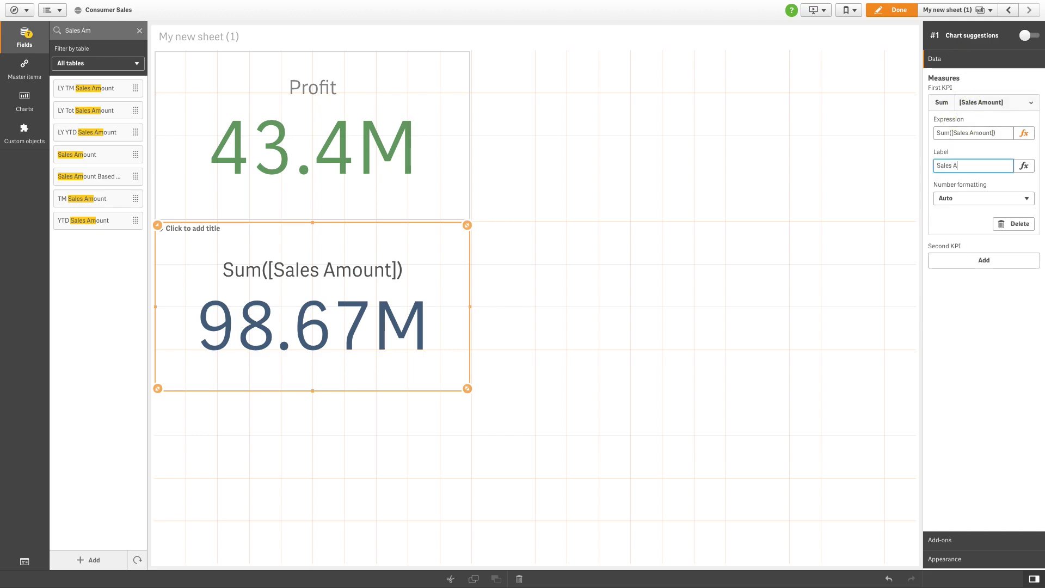
text(mount)
key(Return)
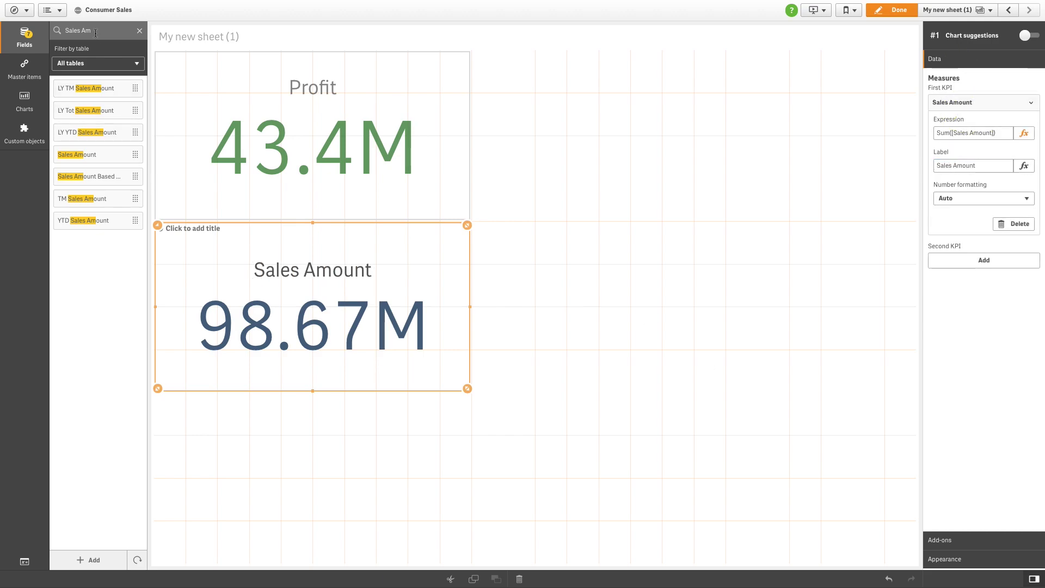
drag(95, 33, 60, 34)
text(Cost)
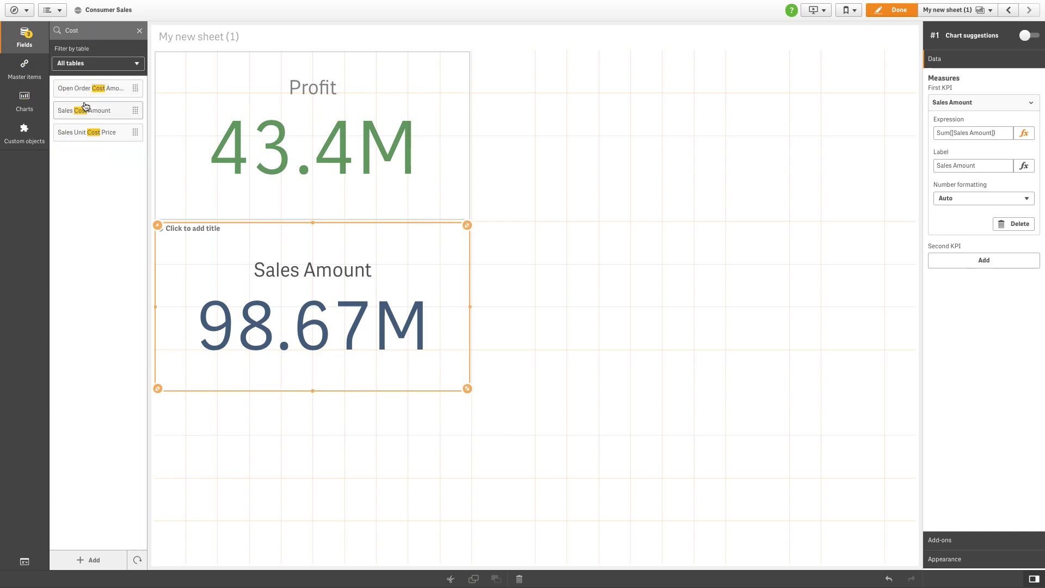
Drop Sales Cost Amount below Sales Amount as a new KPI labelled Cost
drag(84, 110, 433, 436)
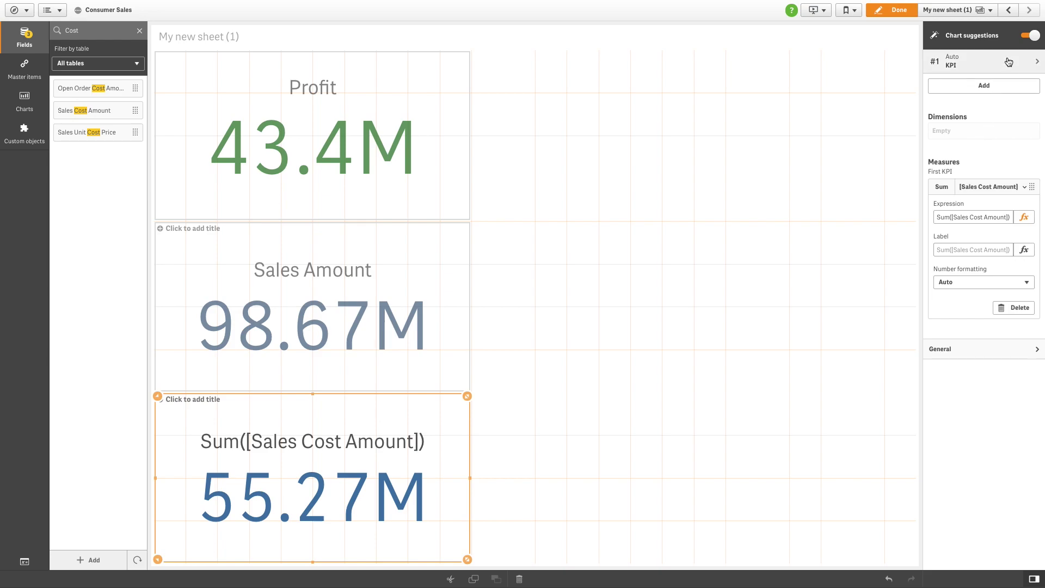
click(1027, 37)
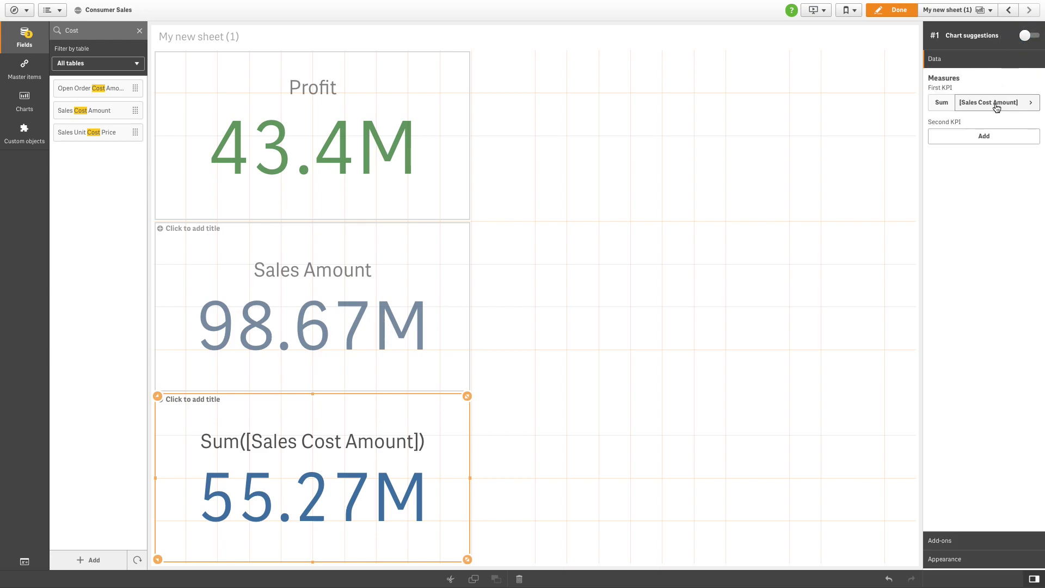
click(996, 107)
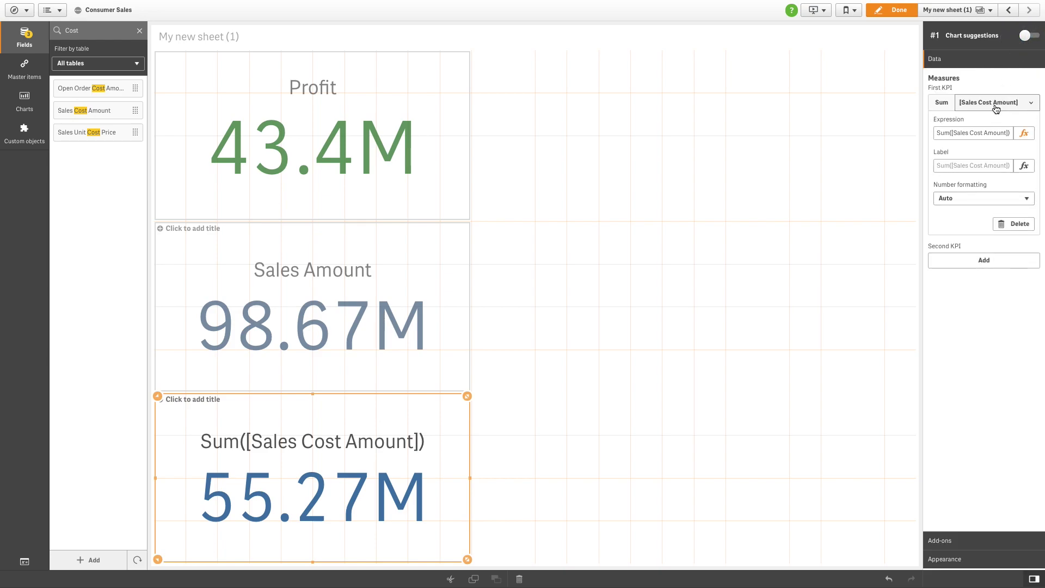
click(982, 279)
click(971, 560)
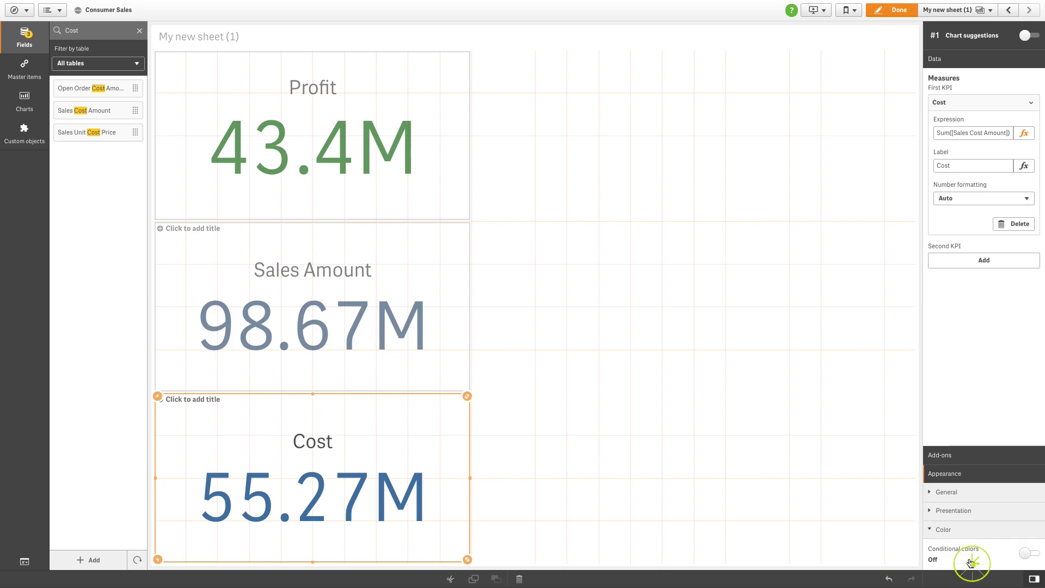
Turn on conditional colours with a first limit near 33M, lowest range dark green
click(1030, 203)
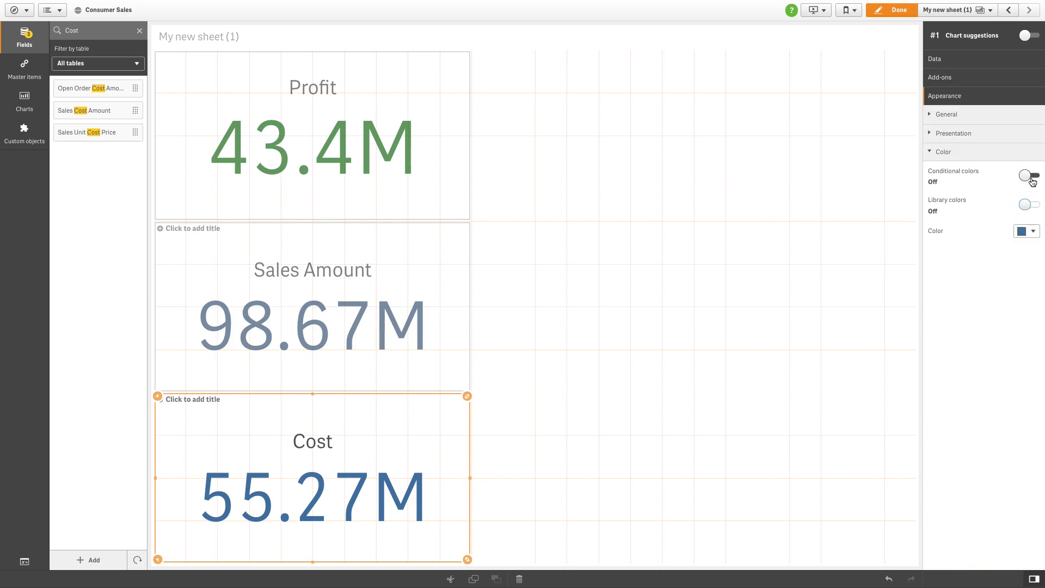
click(1028, 175)
click(993, 233)
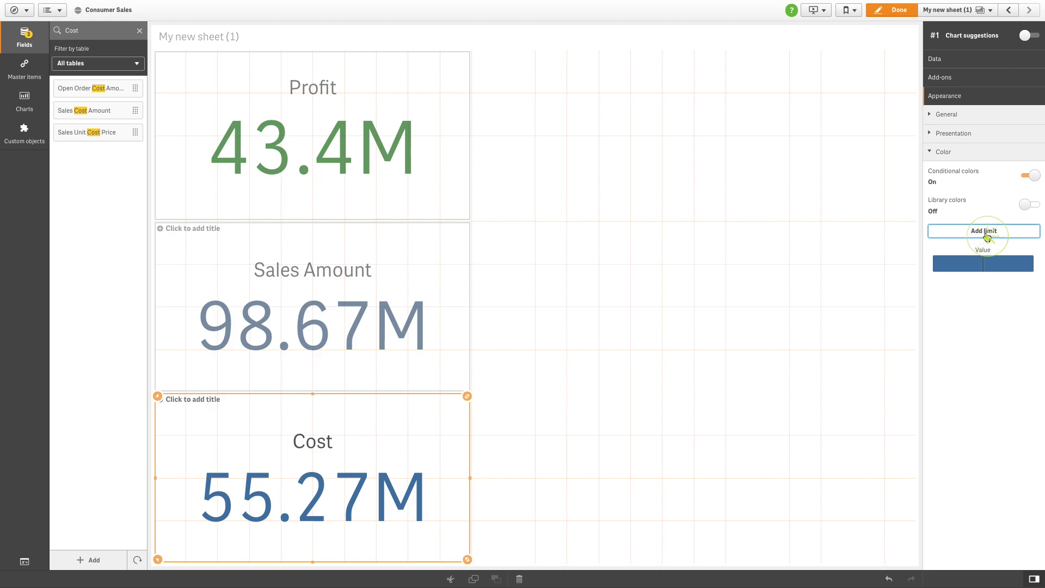
drag(982, 281, 937, 279)
click(953, 270)
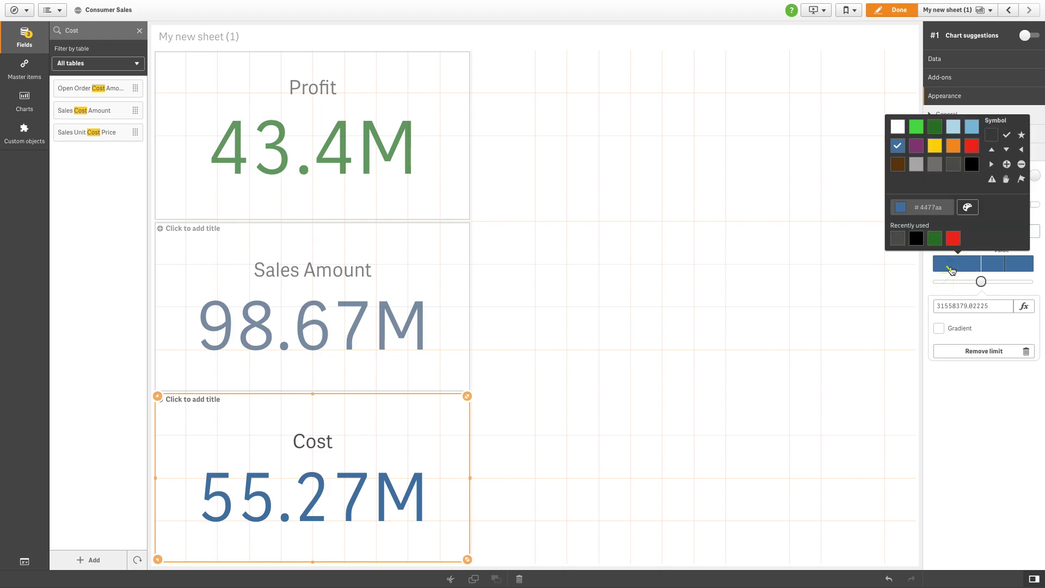
click(932, 129)
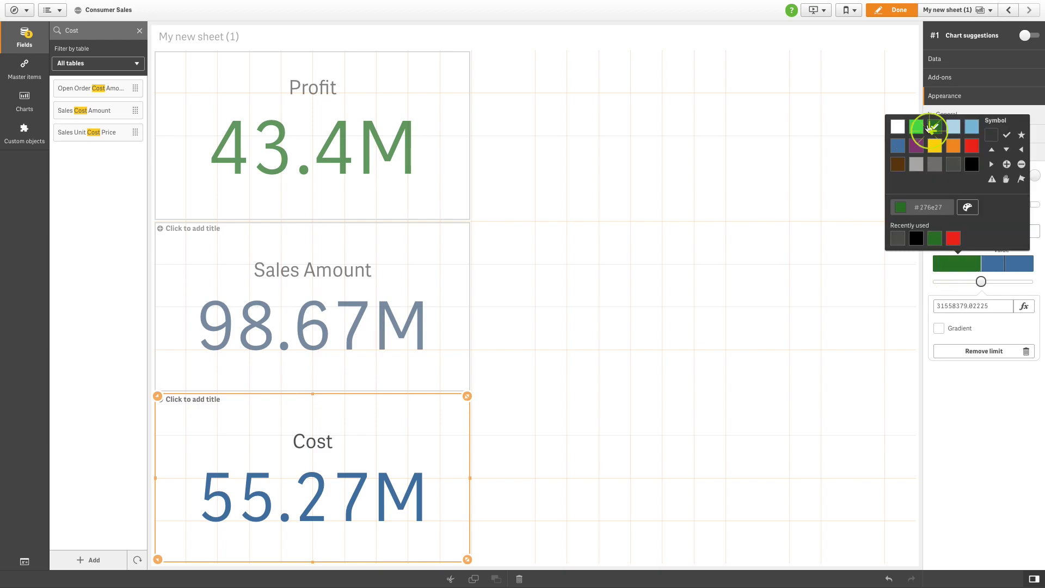
click(997, 281)
Add a second limit near 40.5M, colouring the middle range yellow and top range red
click(999, 235)
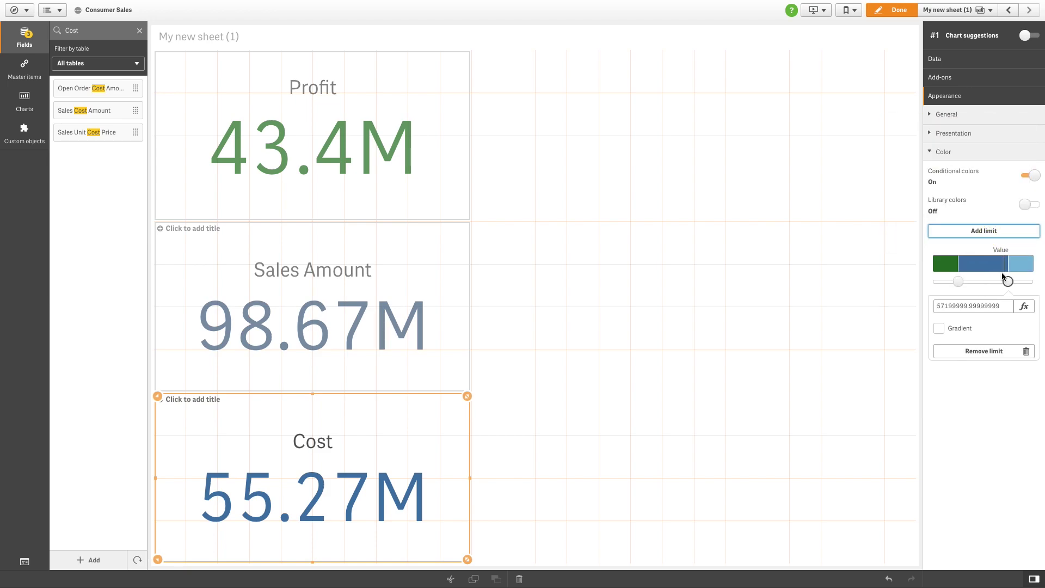
drag(1005, 283, 973, 285)
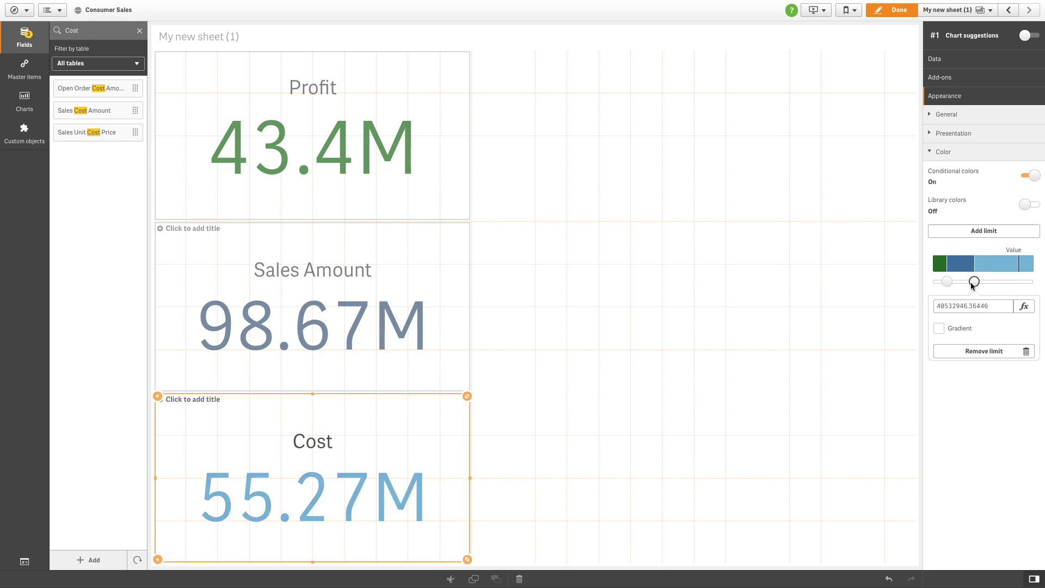
click(961, 265)
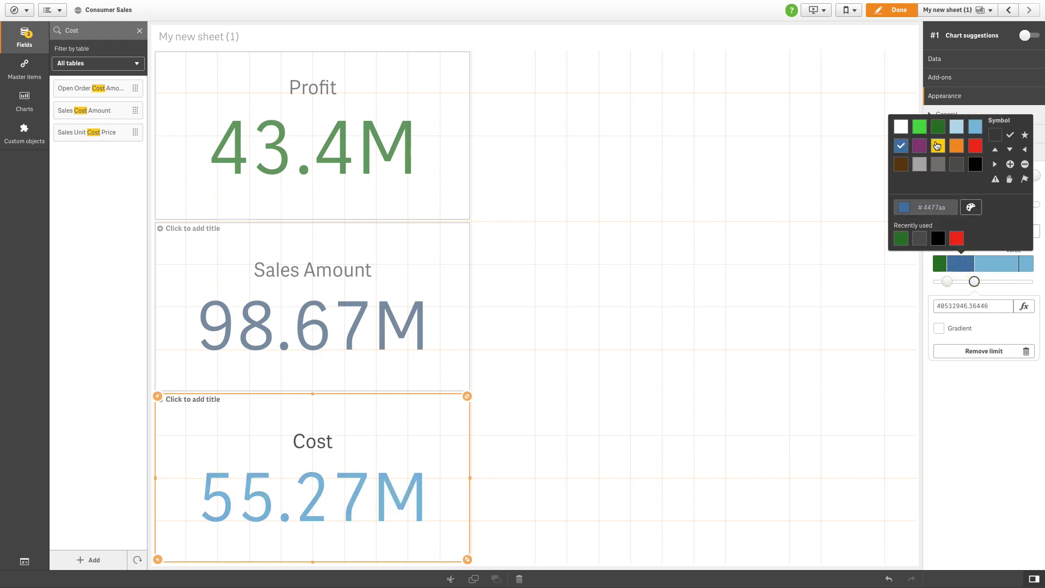
click(937, 146)
click(993, 268)
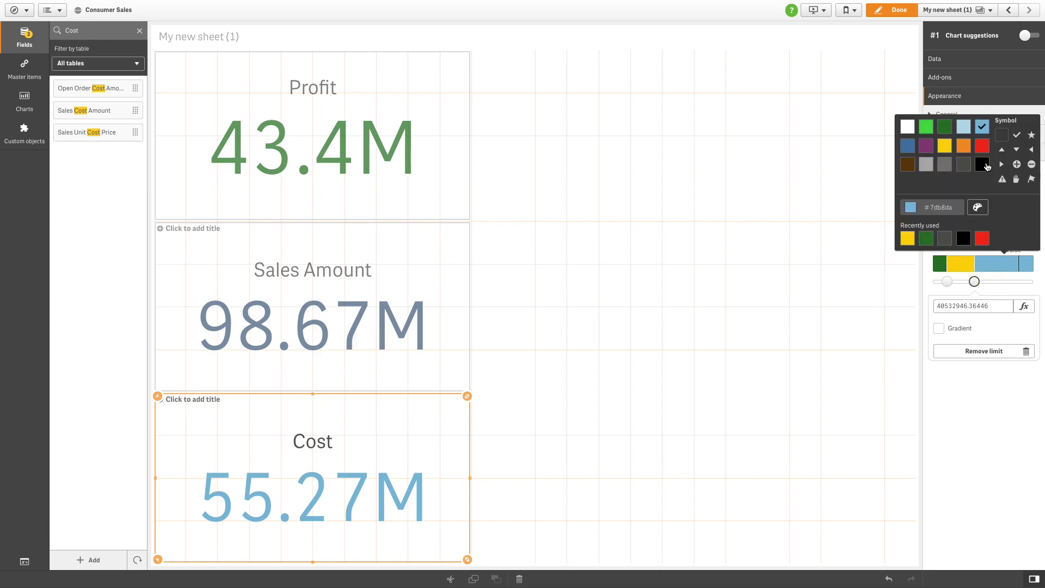
click(983, 147)
click(1009, 400)
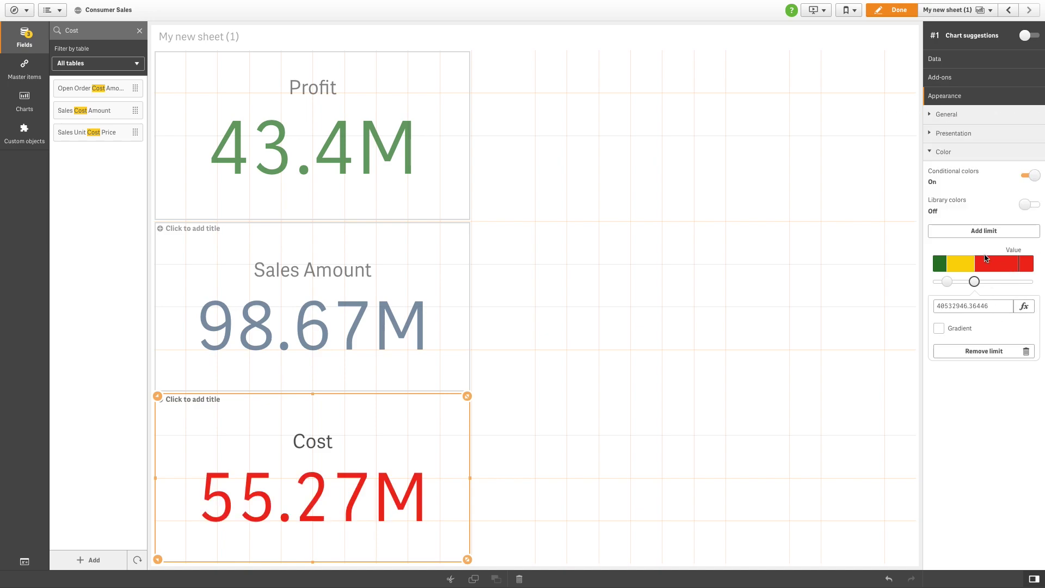
Assign a checkmark to the green range, warning triangle to yellow, and hand to red
click(941, 265)
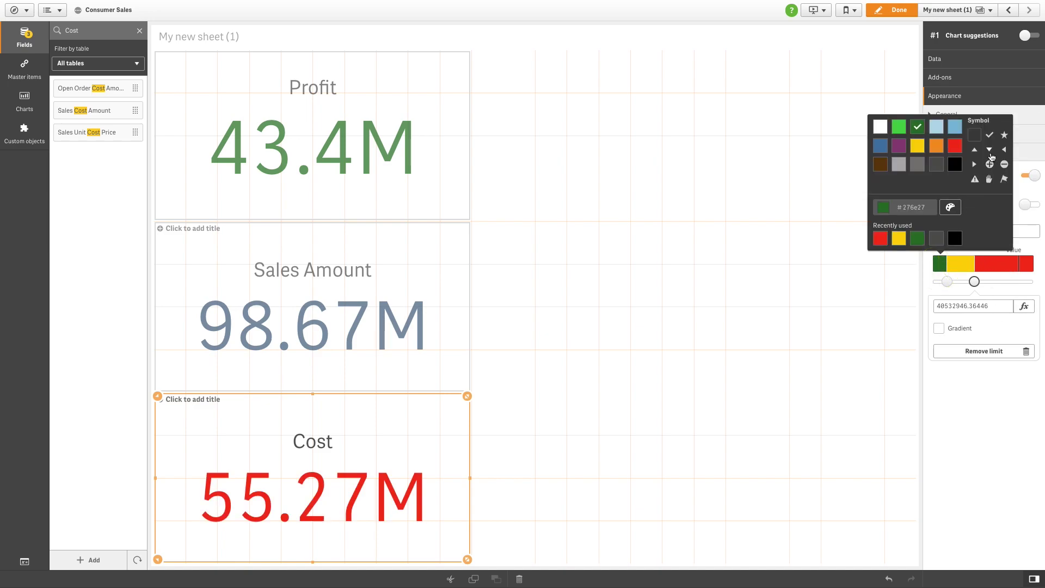
click(991, 135)
click(969, 265)
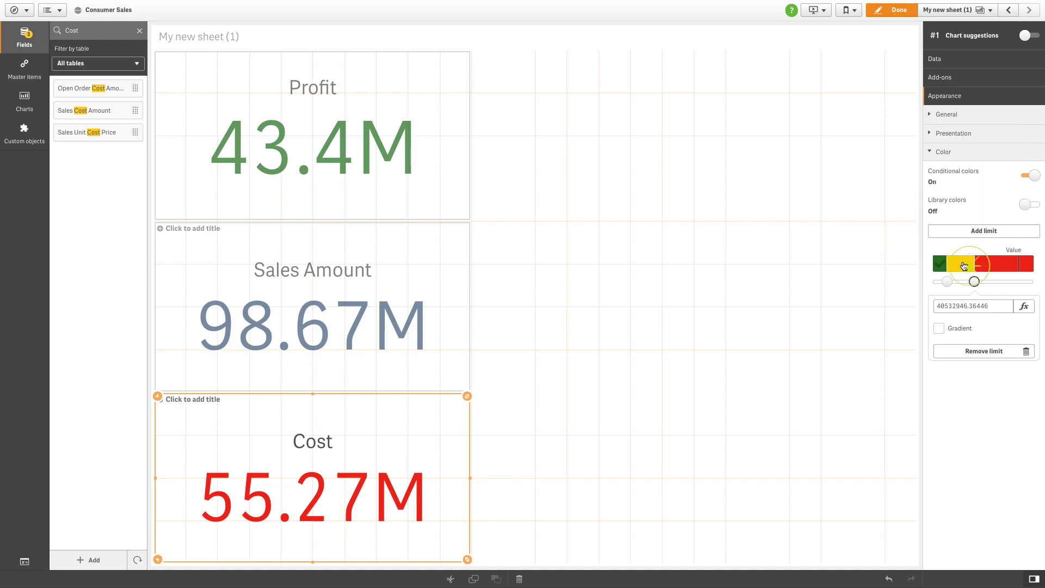
click(965, 265)
click(996, 181)
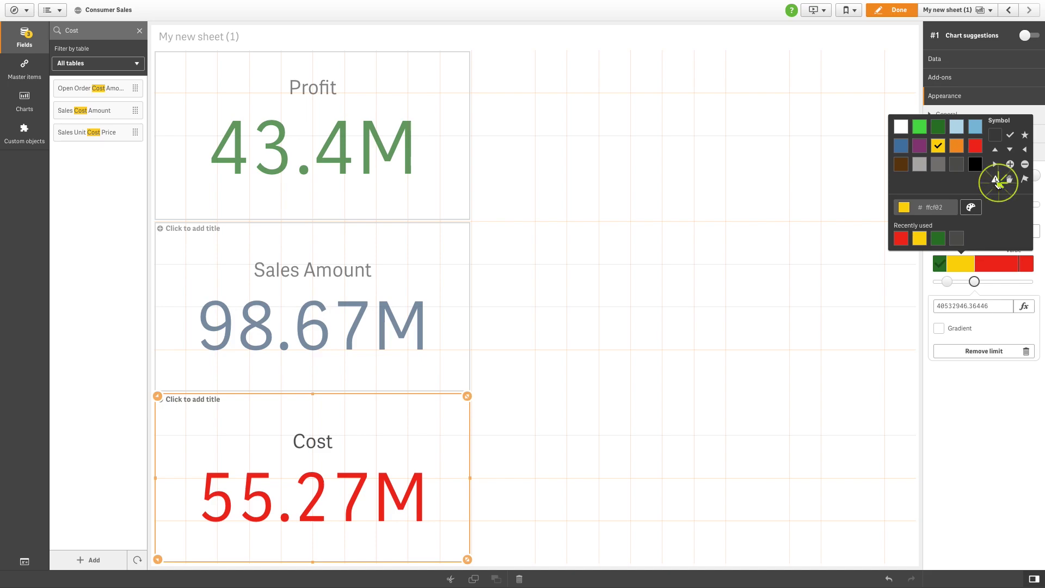
click(994, 265)
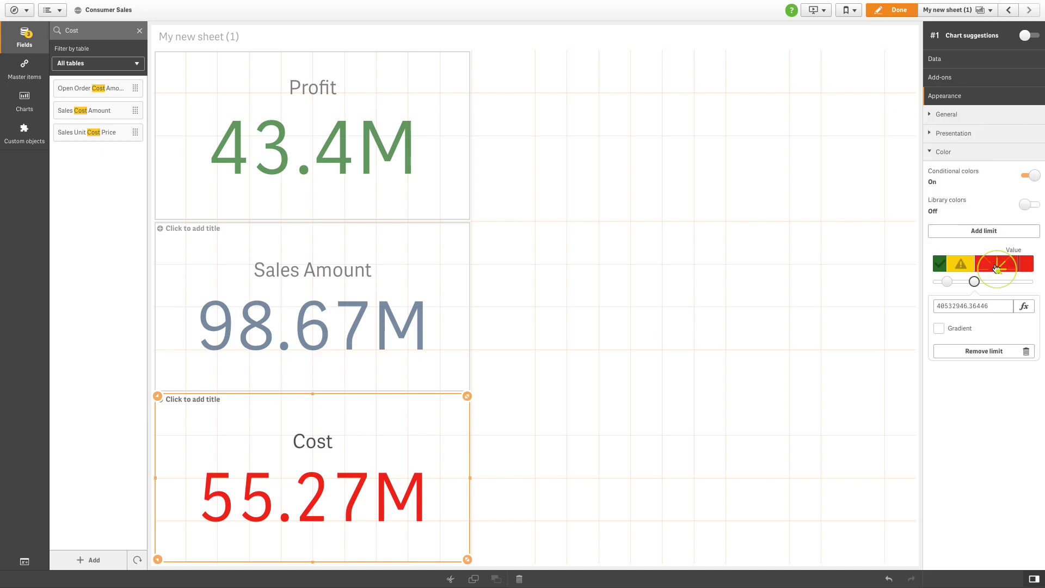
click(994, 265)
click(1017, 181)
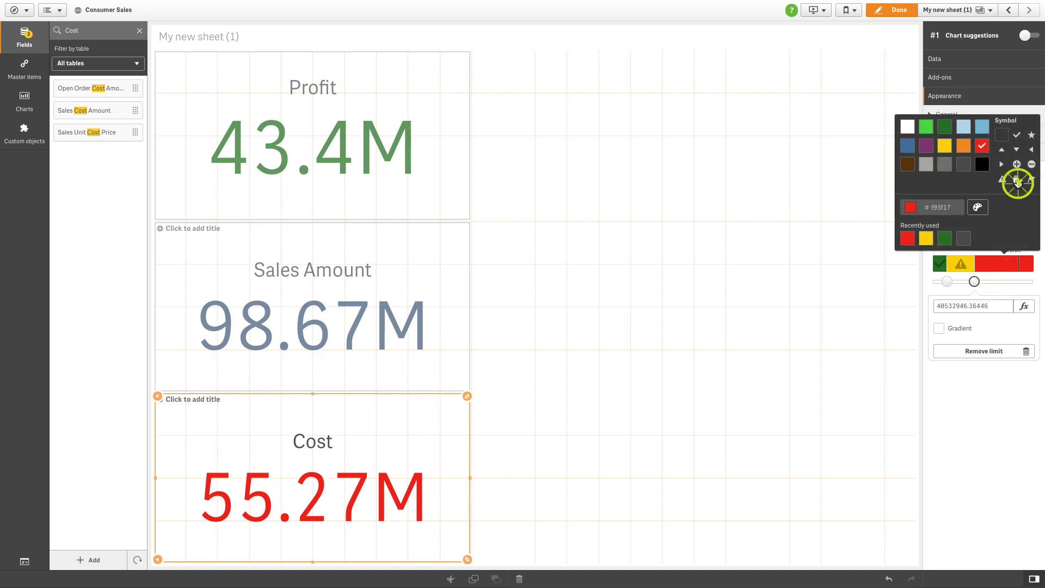
click(988, 381)
click(989, 385)
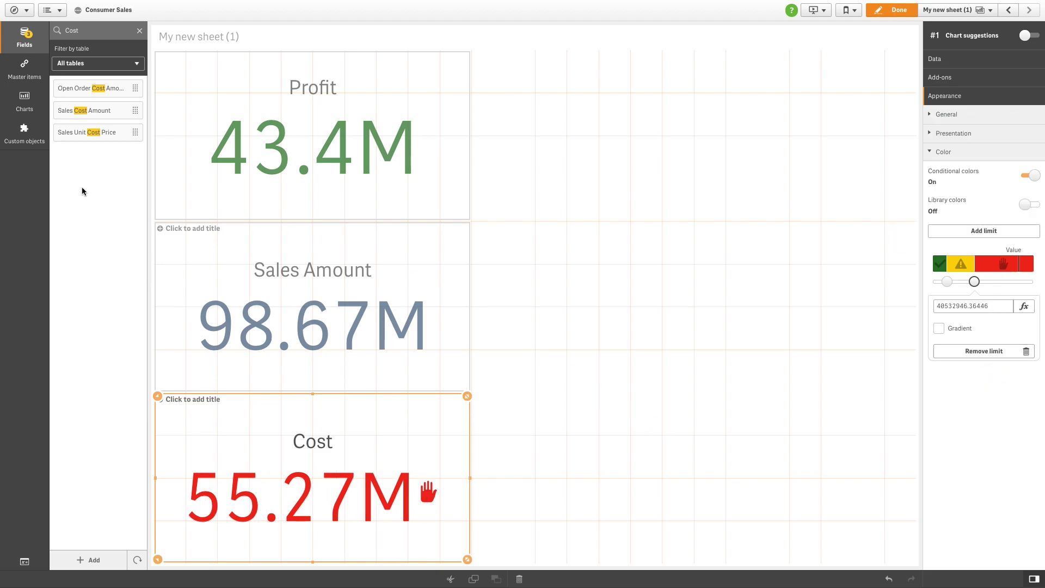
click(30, 110)
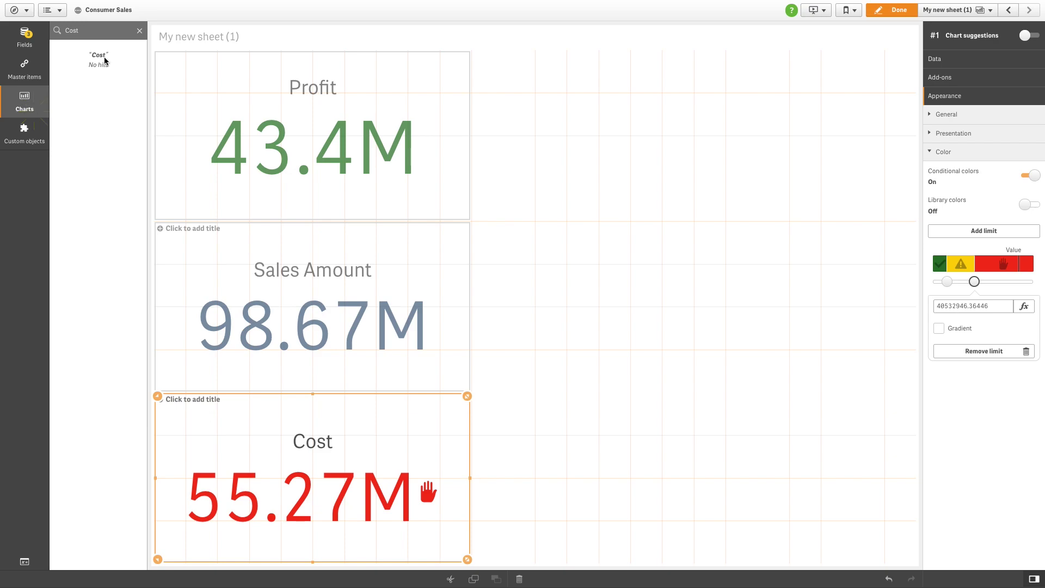
Place a filter pane using the Product Group dimension beside the KPIs and click Done
click(136, 31)
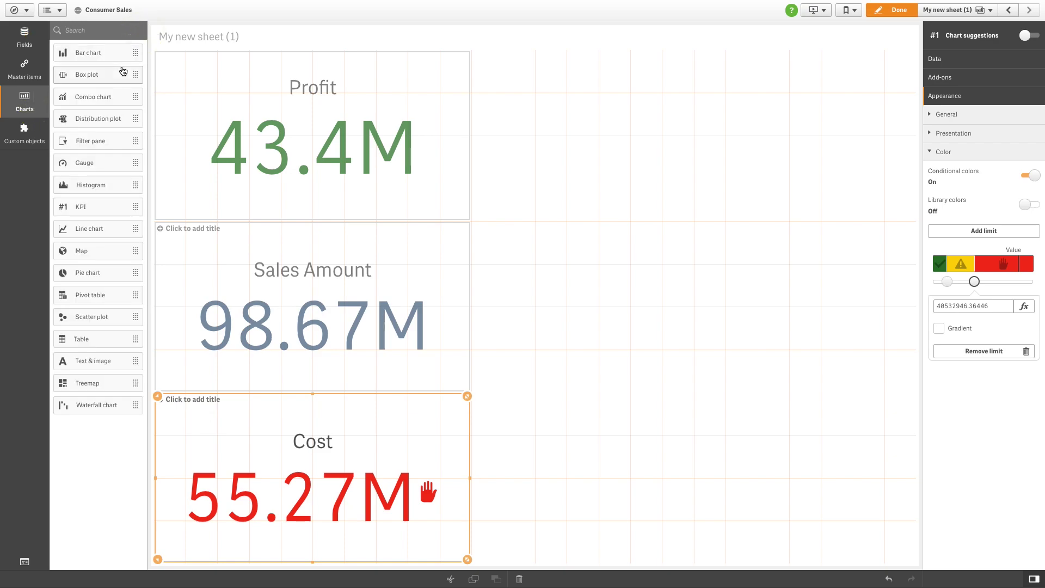
drag(111, 140, 640, 149)
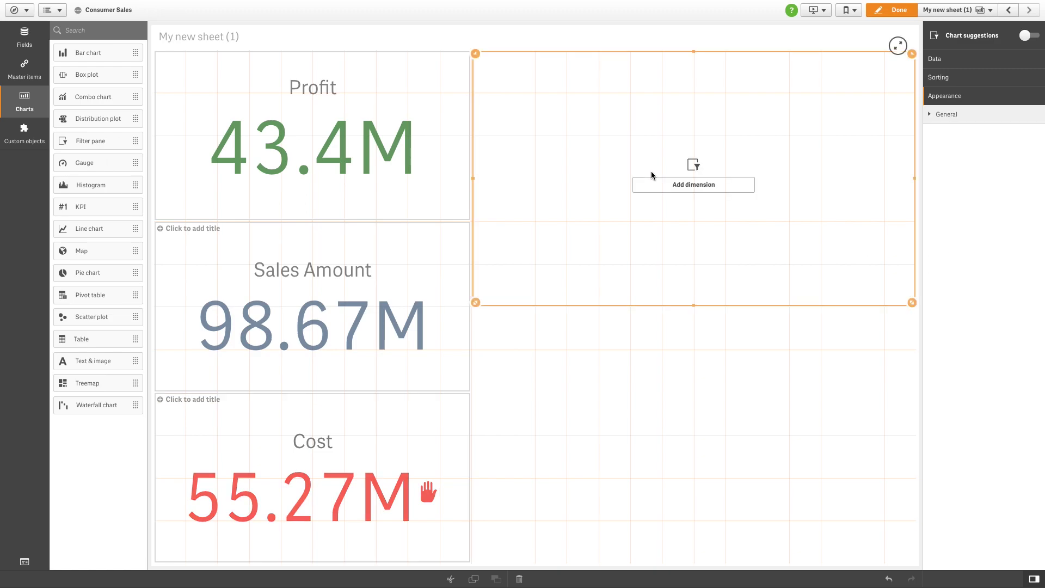
click(660, 184)
text(product)
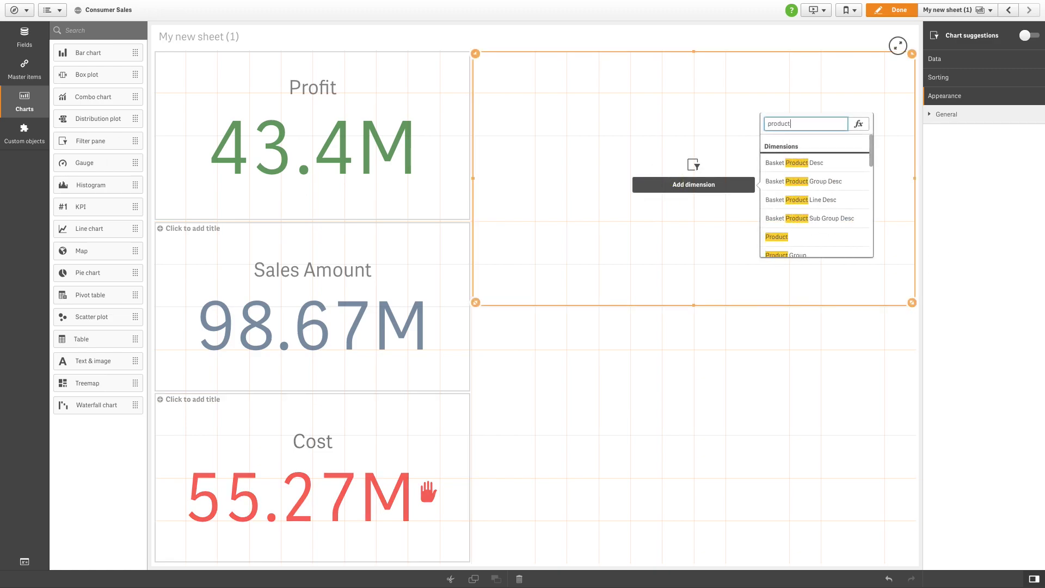
click(792, 253)
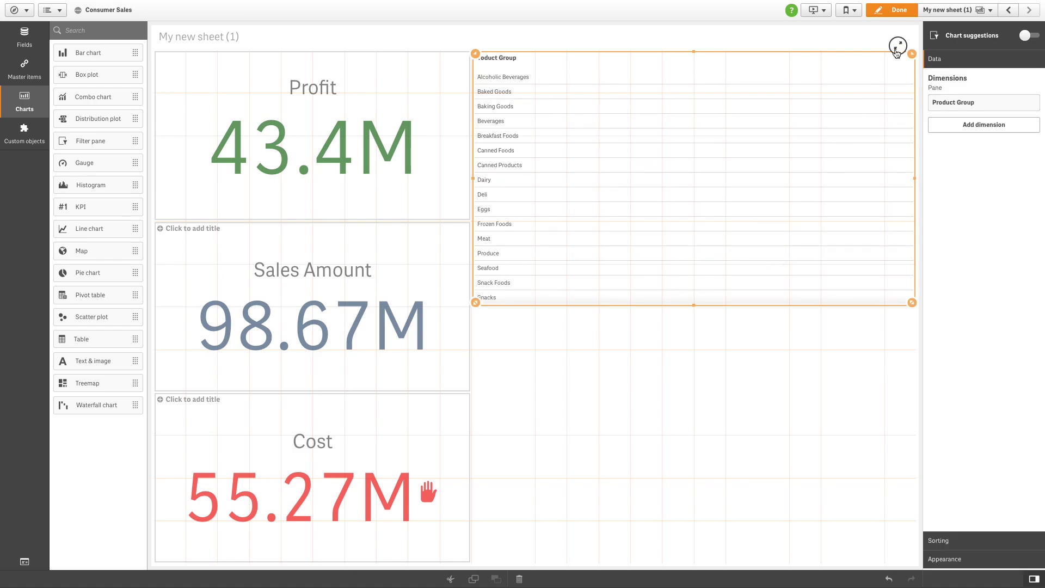
click(895, 12)
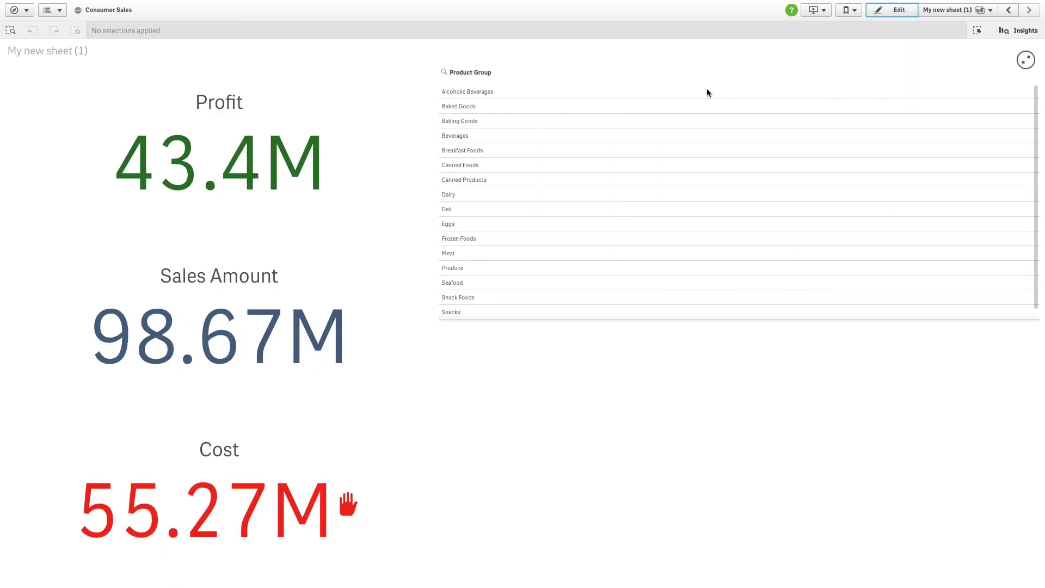
Select Product Groups from the first few through Breakfast Foods–Meat and Produce–Snacks (12 of 17)
drag(694, 90, 693, 139)
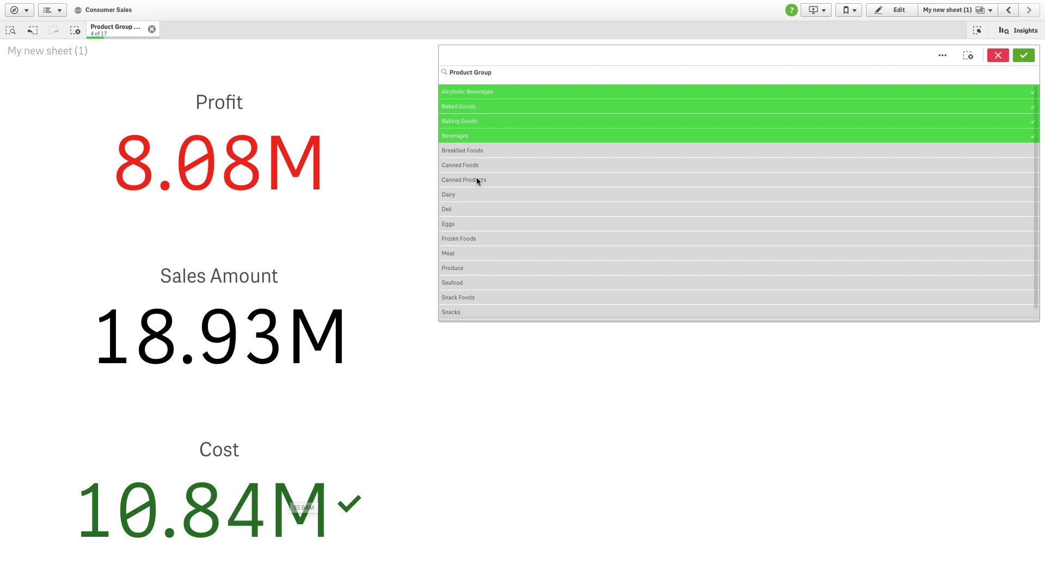
drag(474, 149, 482, 263)
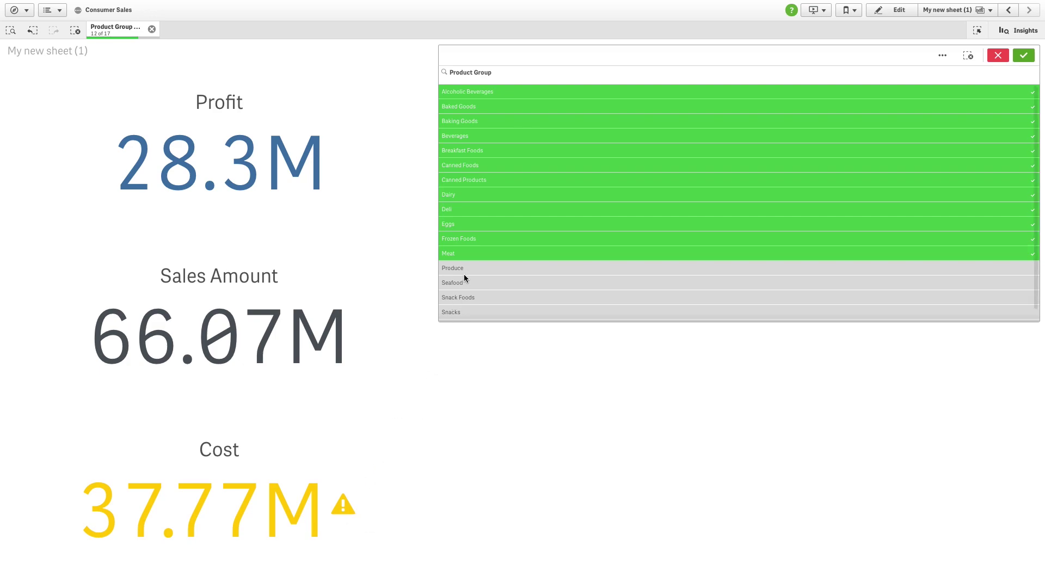
drag(464, 272, 469, 325)
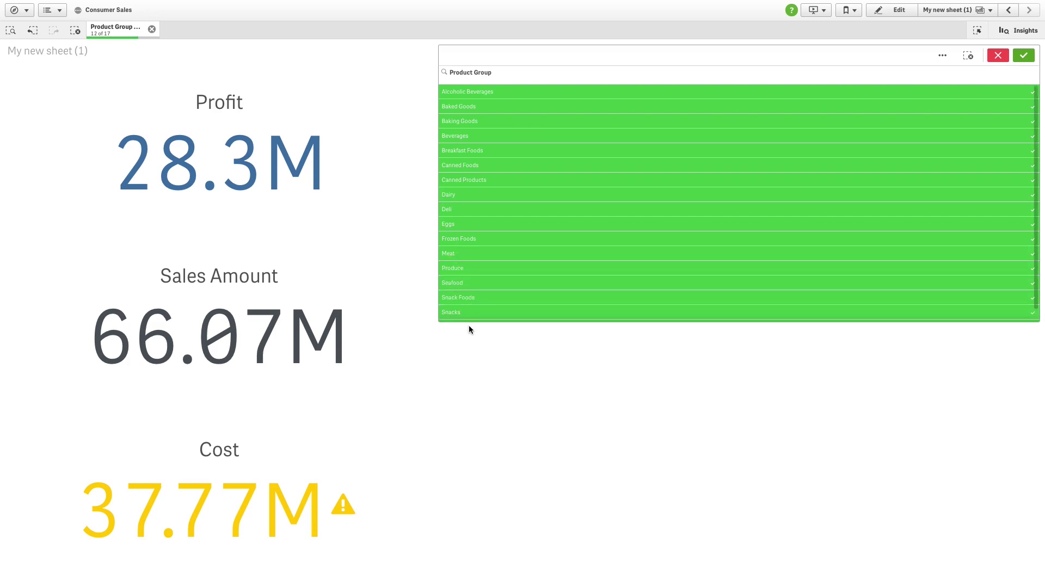